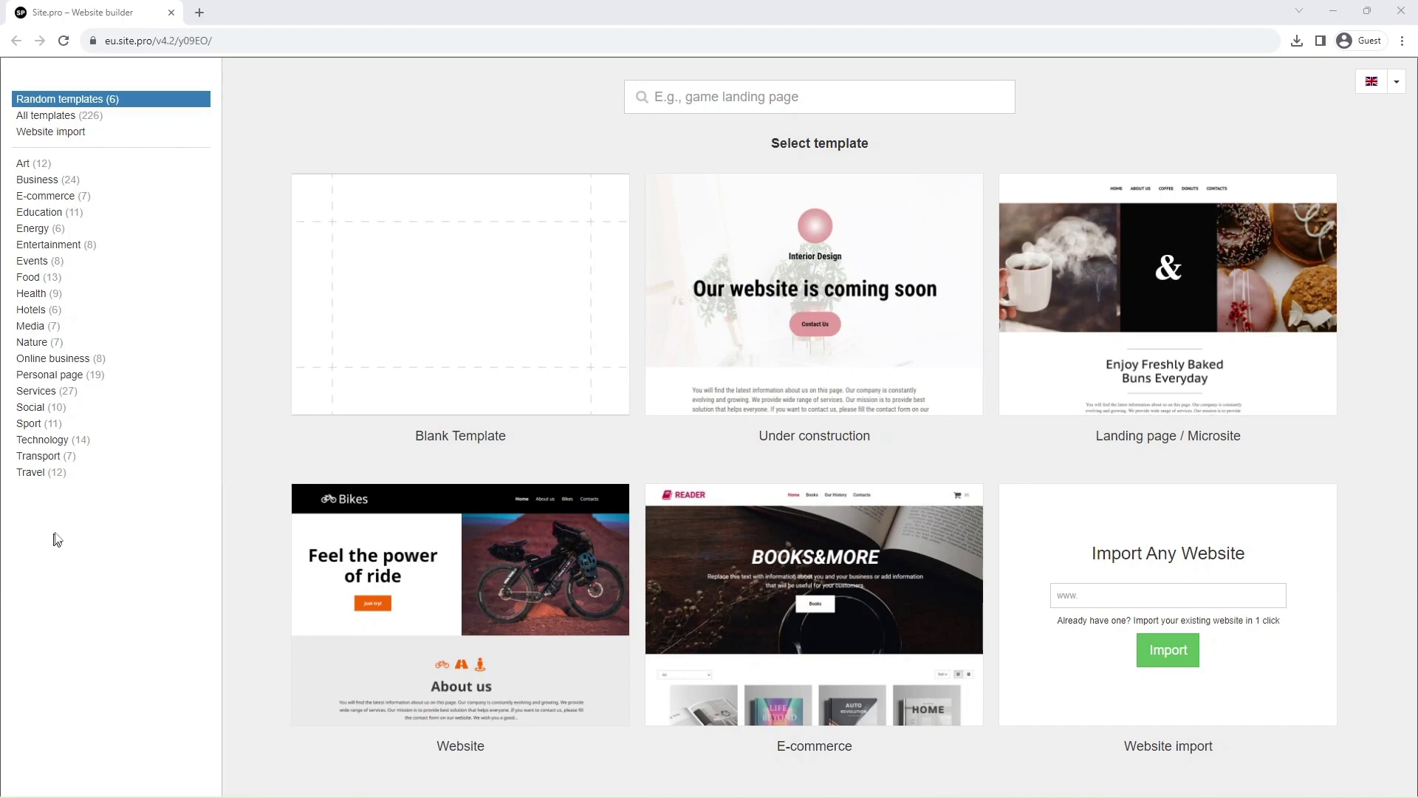
- Pick the Adventure Tours template from the Travel category
left_click(45, 473)
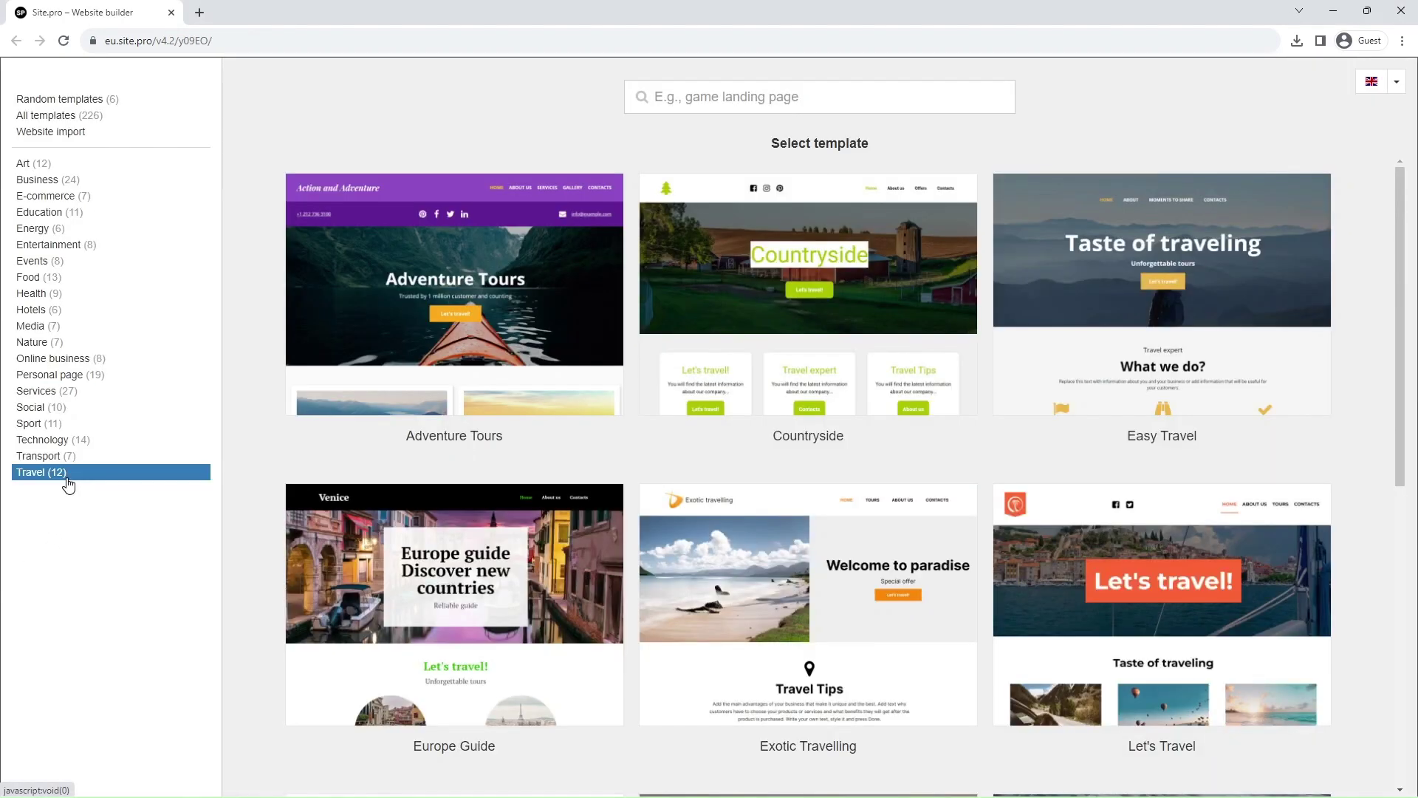
mouse_move(454, 313)
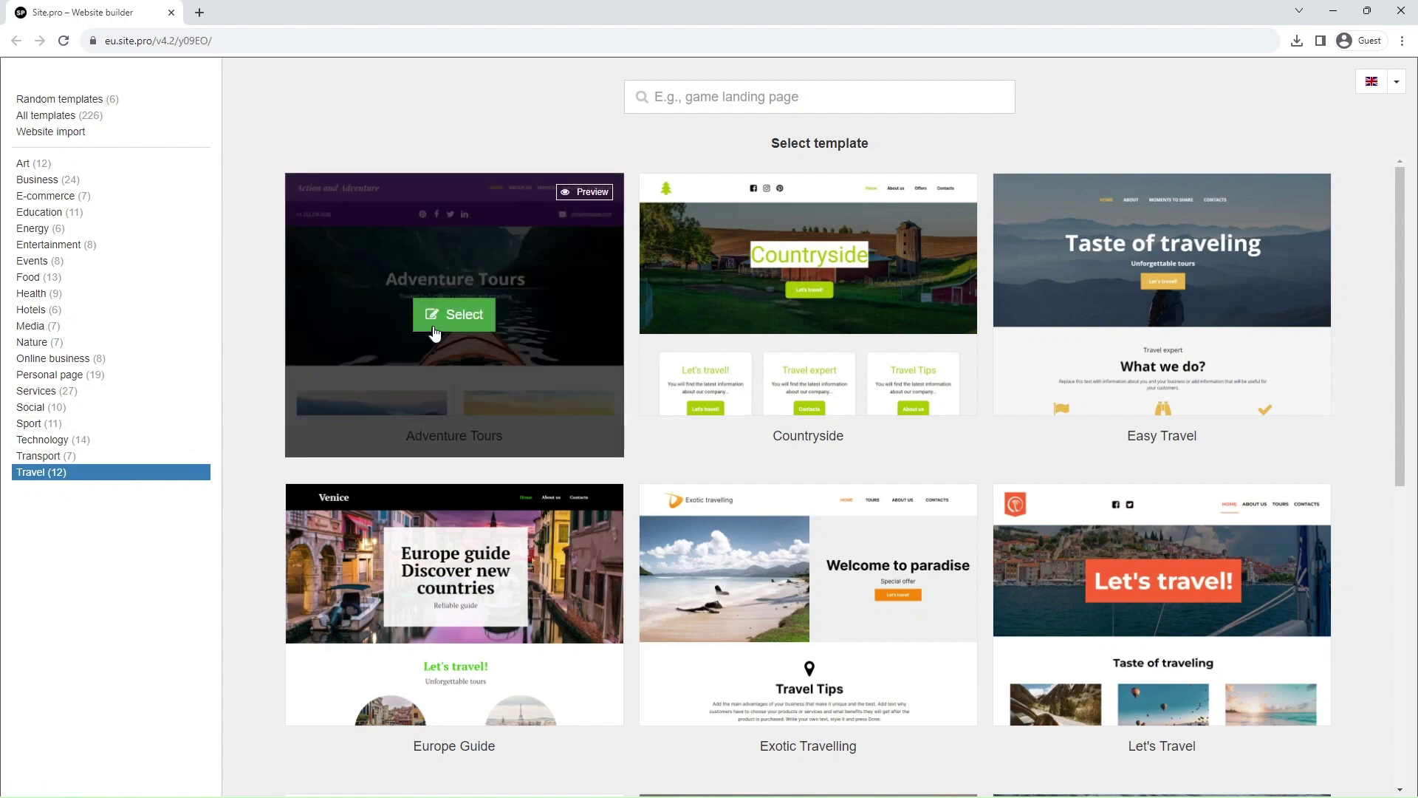
left_click(441, 322)
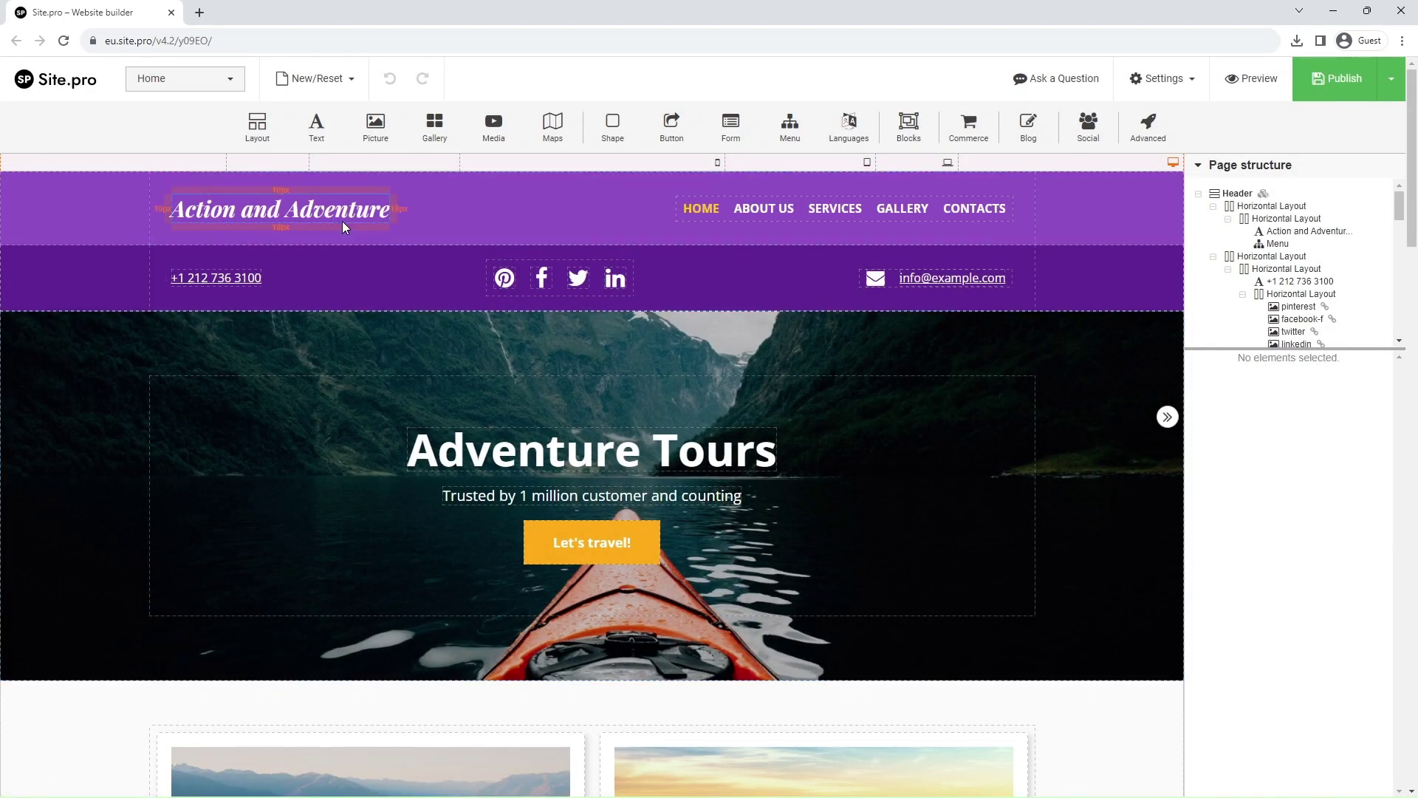
- Change the header title text from 'Action and Adventure' to 'Yoga Namaste'
left_click(343, 220)
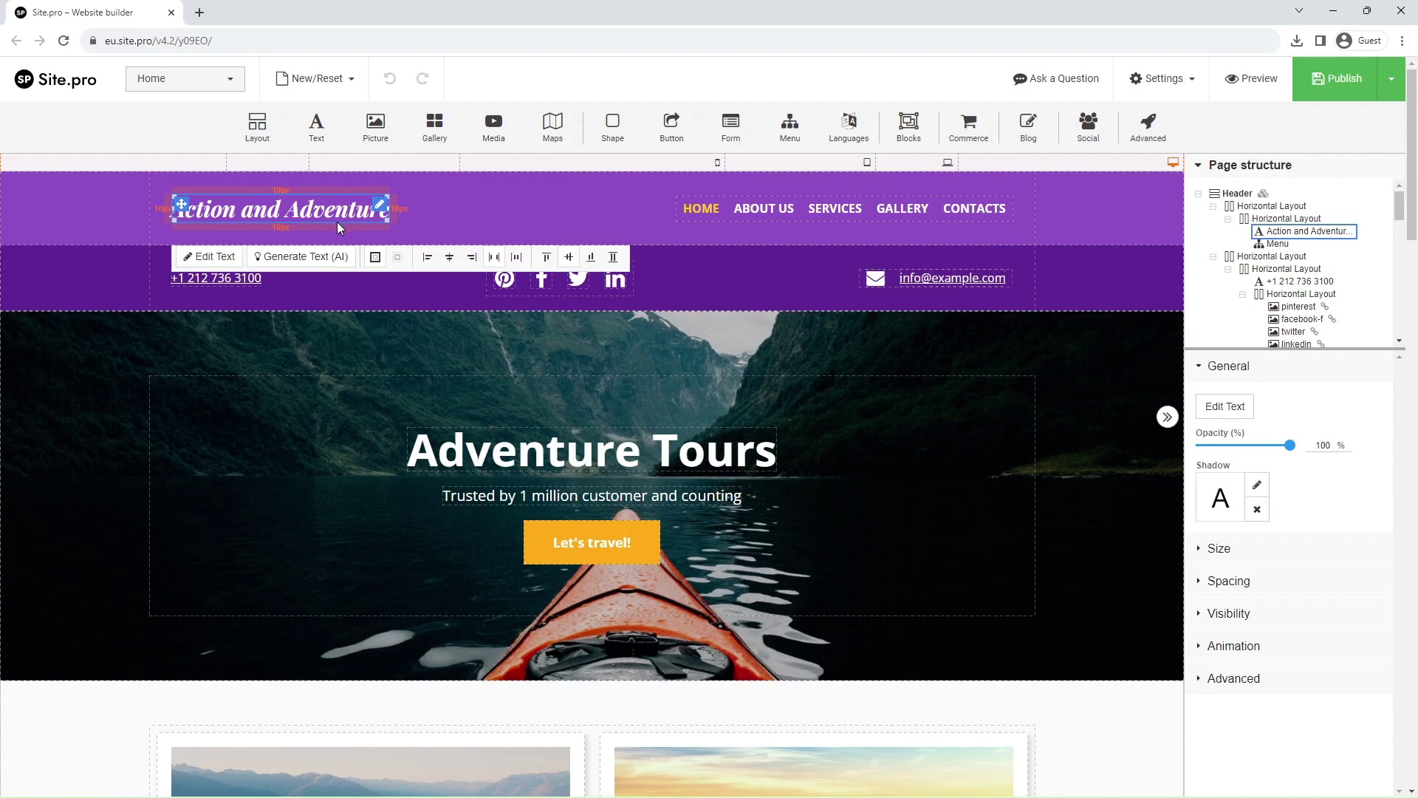
left_click(214, 256)
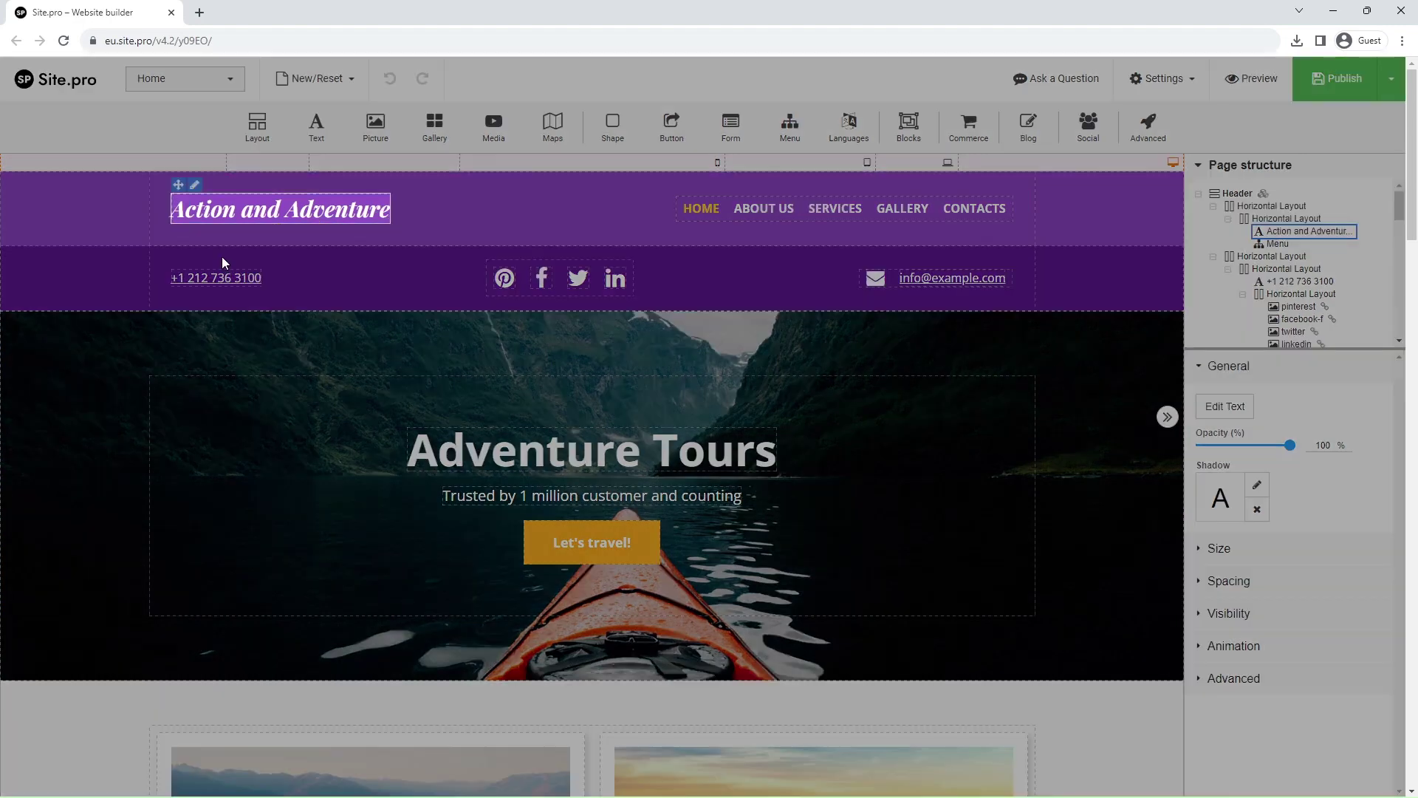
key("ctrl+a")
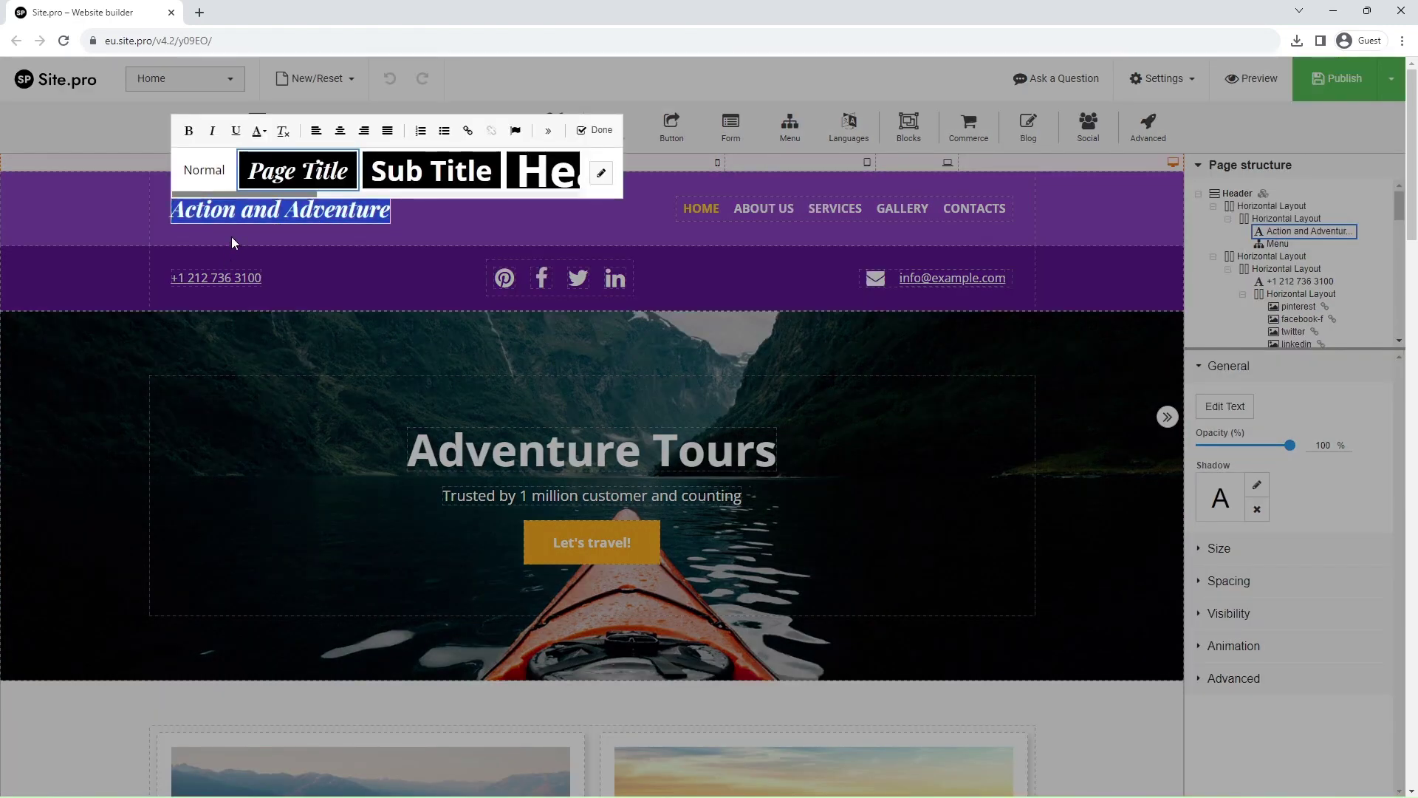
type("Yoga Nama")
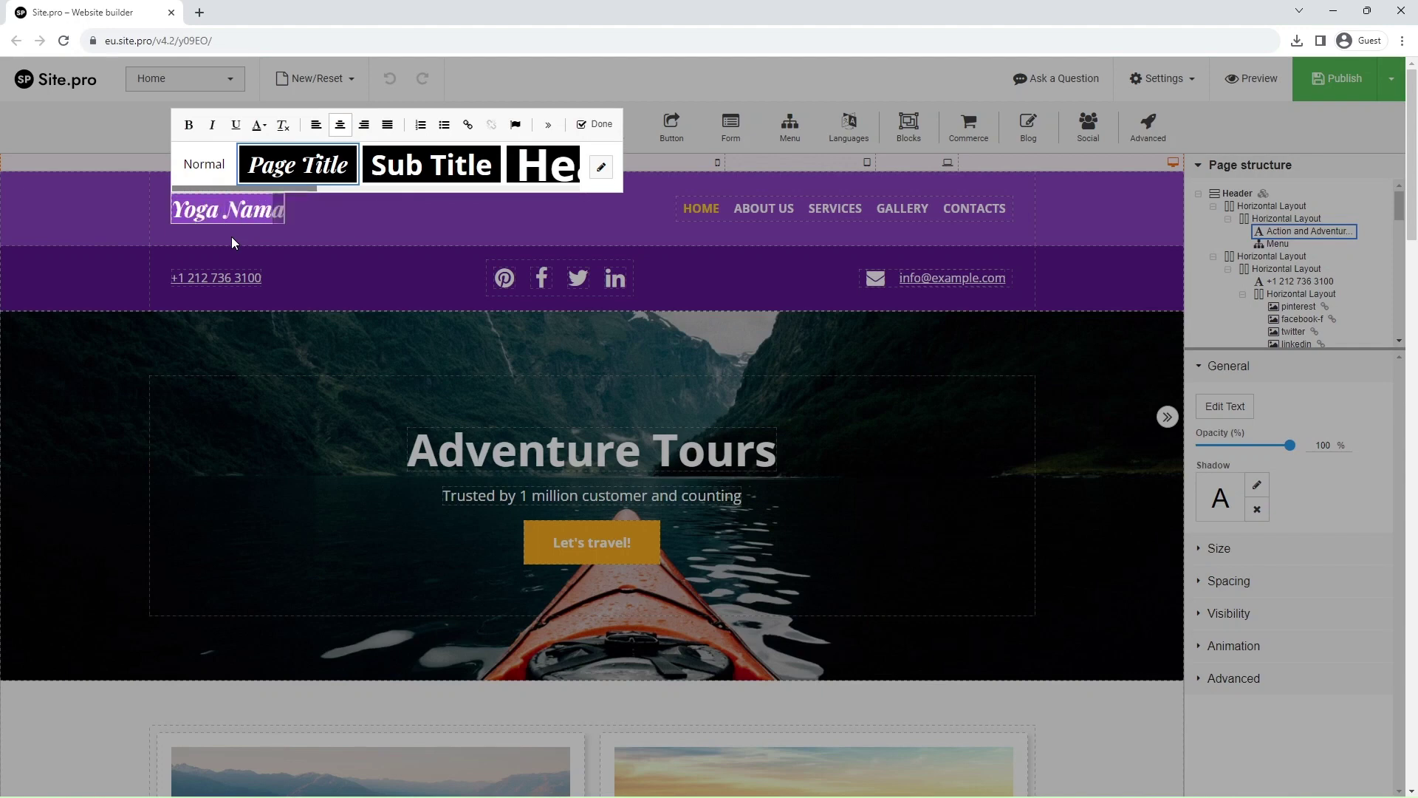
type("ste")
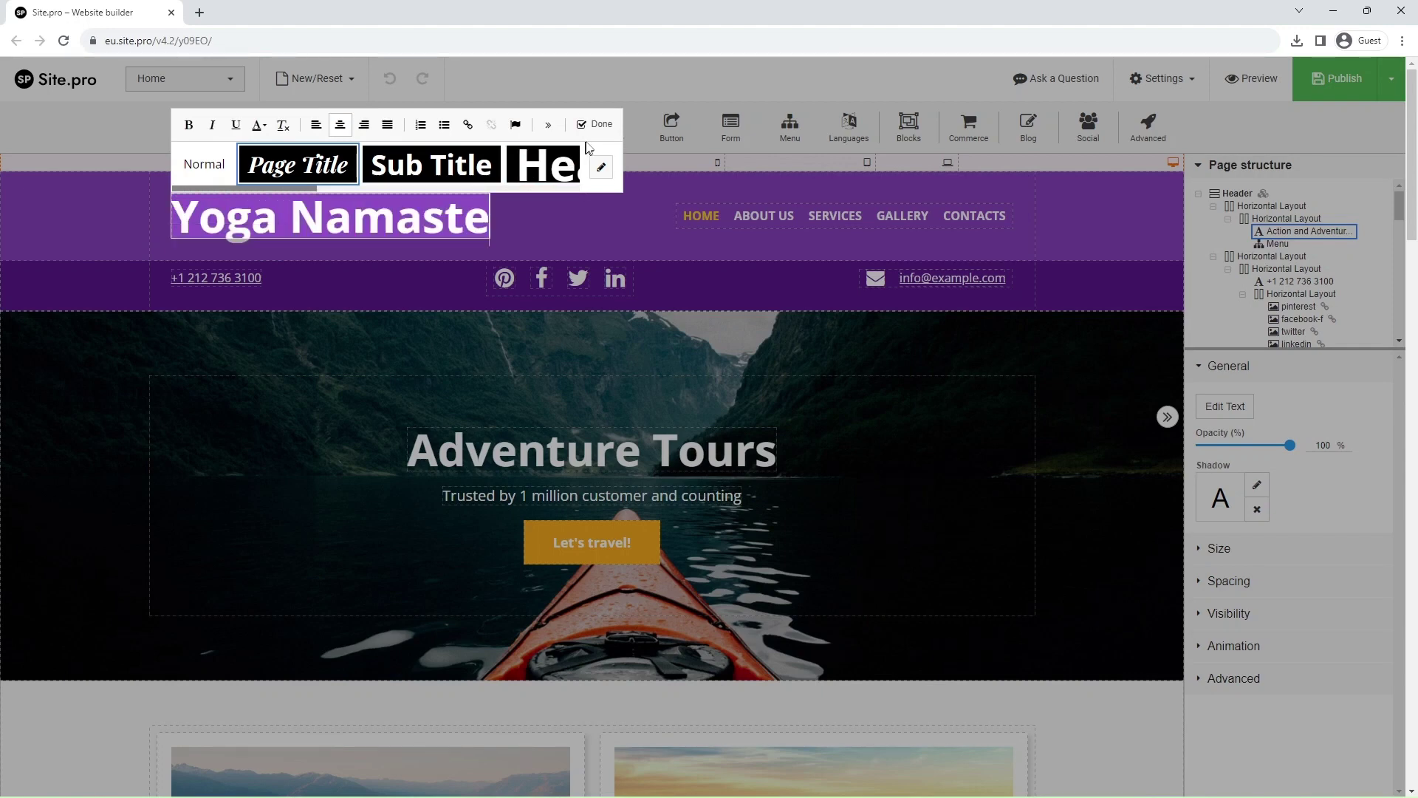
left_click(594, 124)
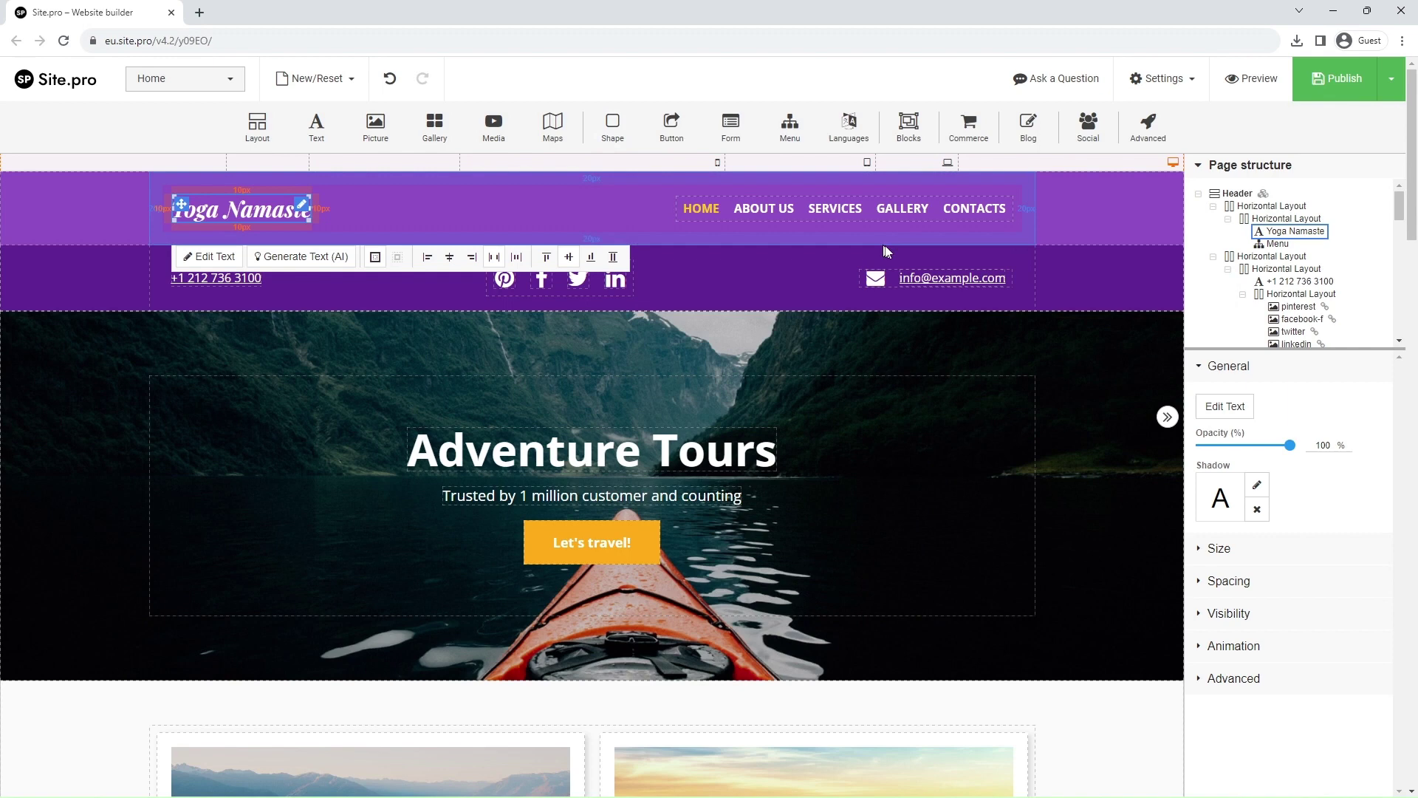
double_click(934, 276)
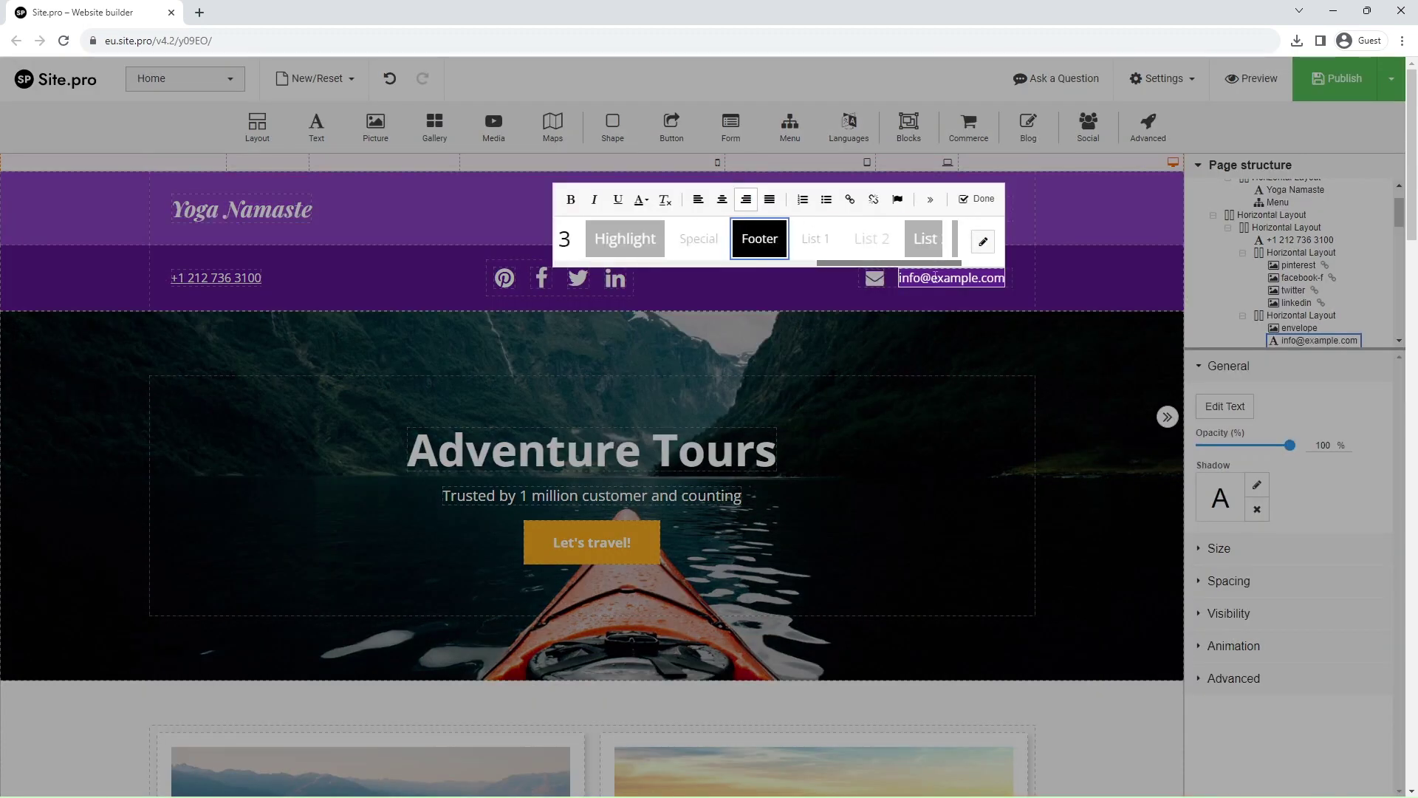
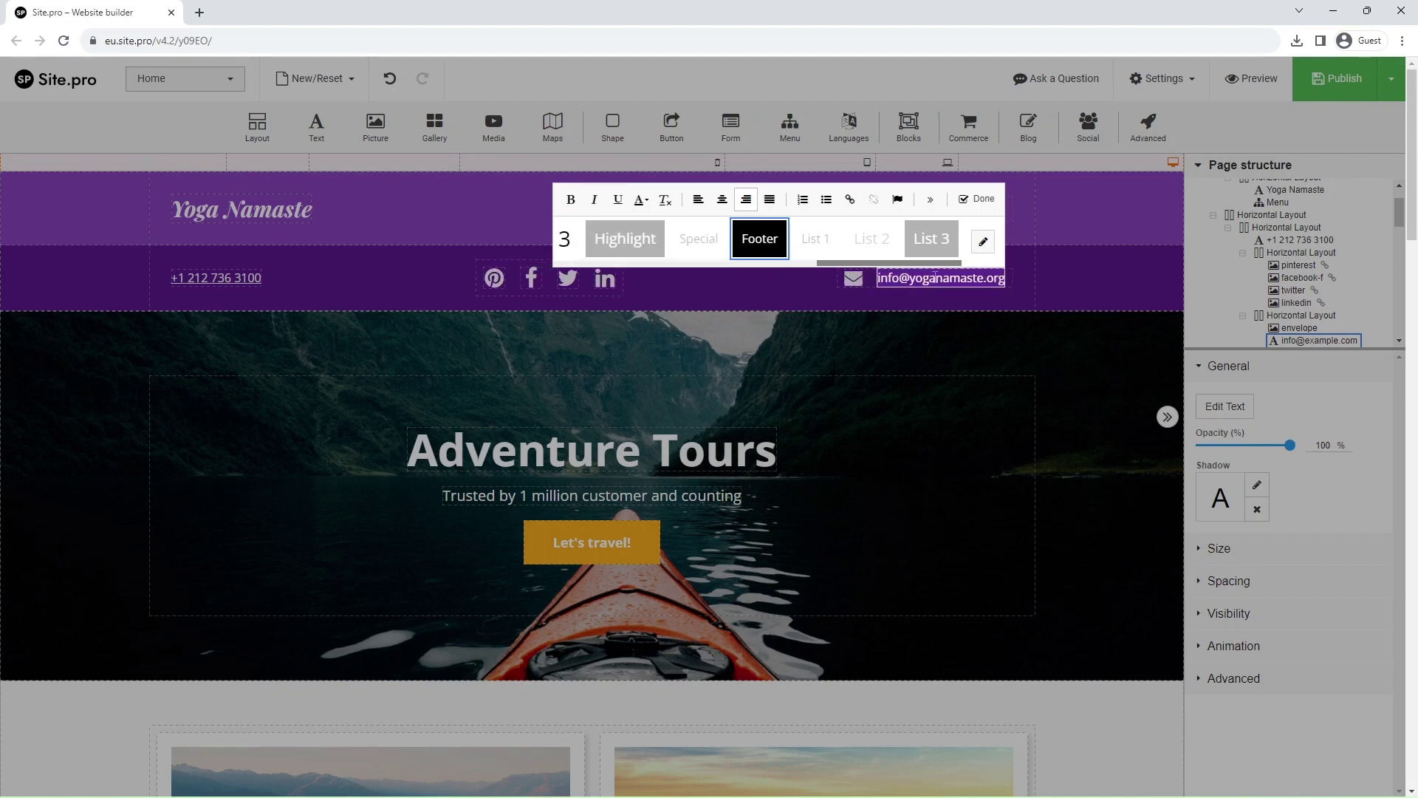
left_click(978, 200)
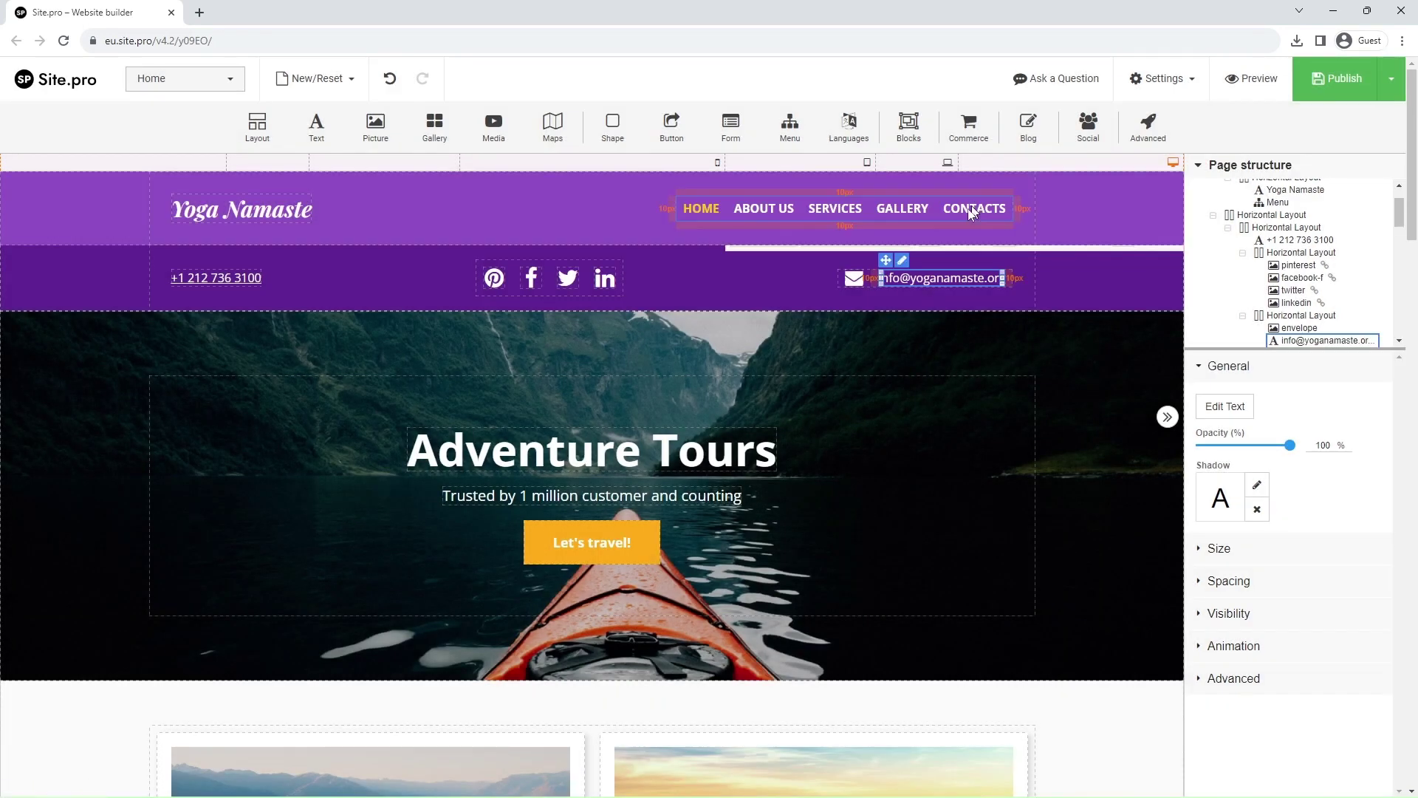
- Retype the hero heading 'Adventure Tours' as 'Yoga Classes'
left_click(701, 448)
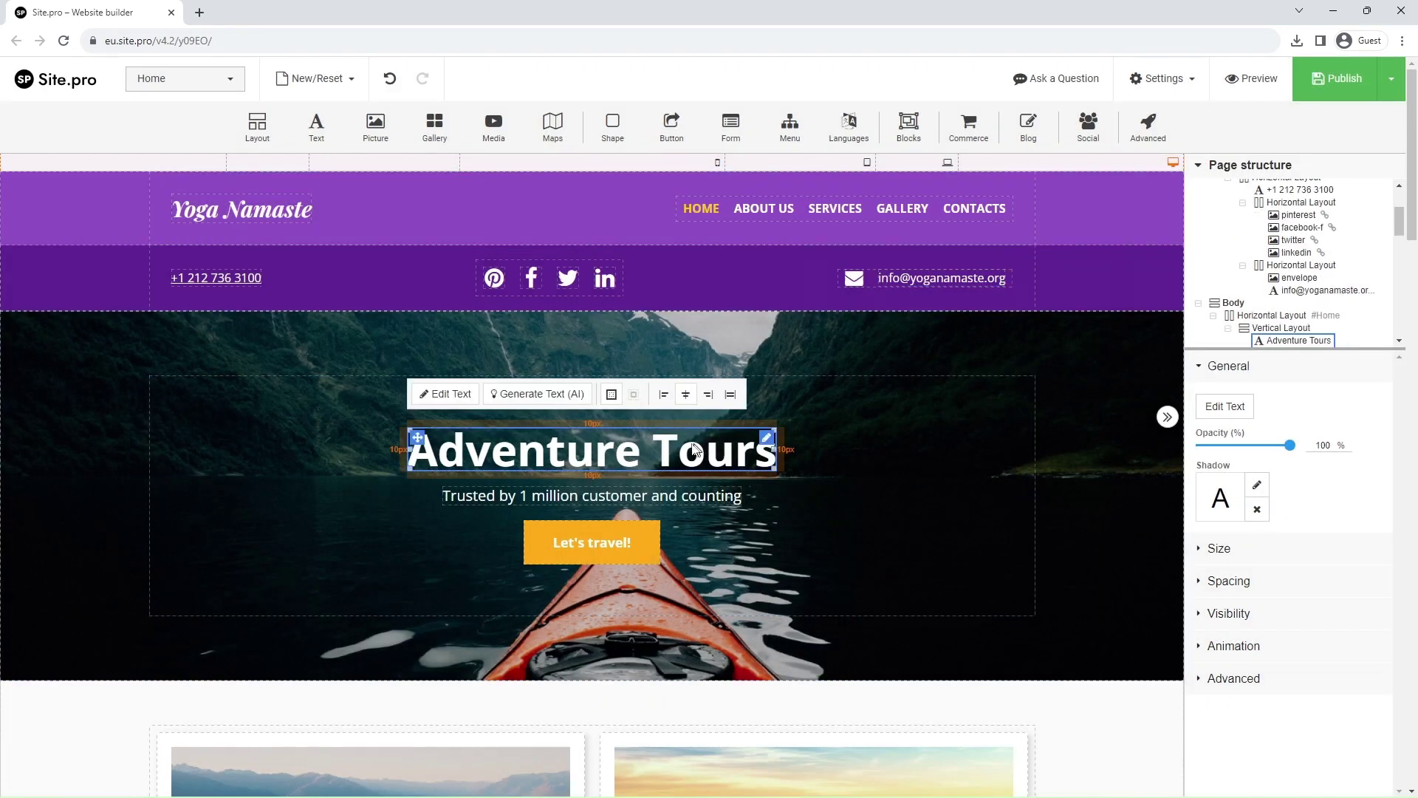
left_click(444, 394)
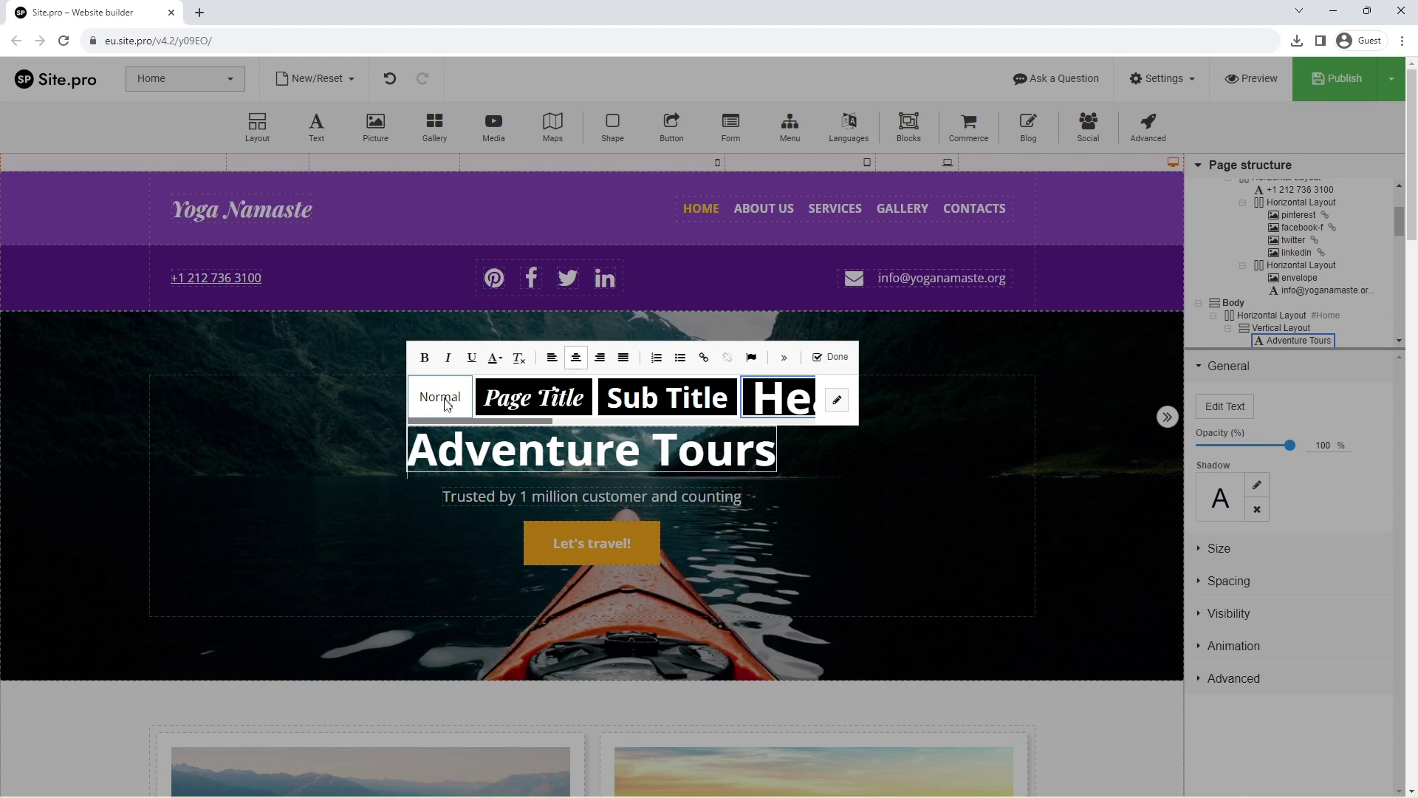
key("ctrl+a")
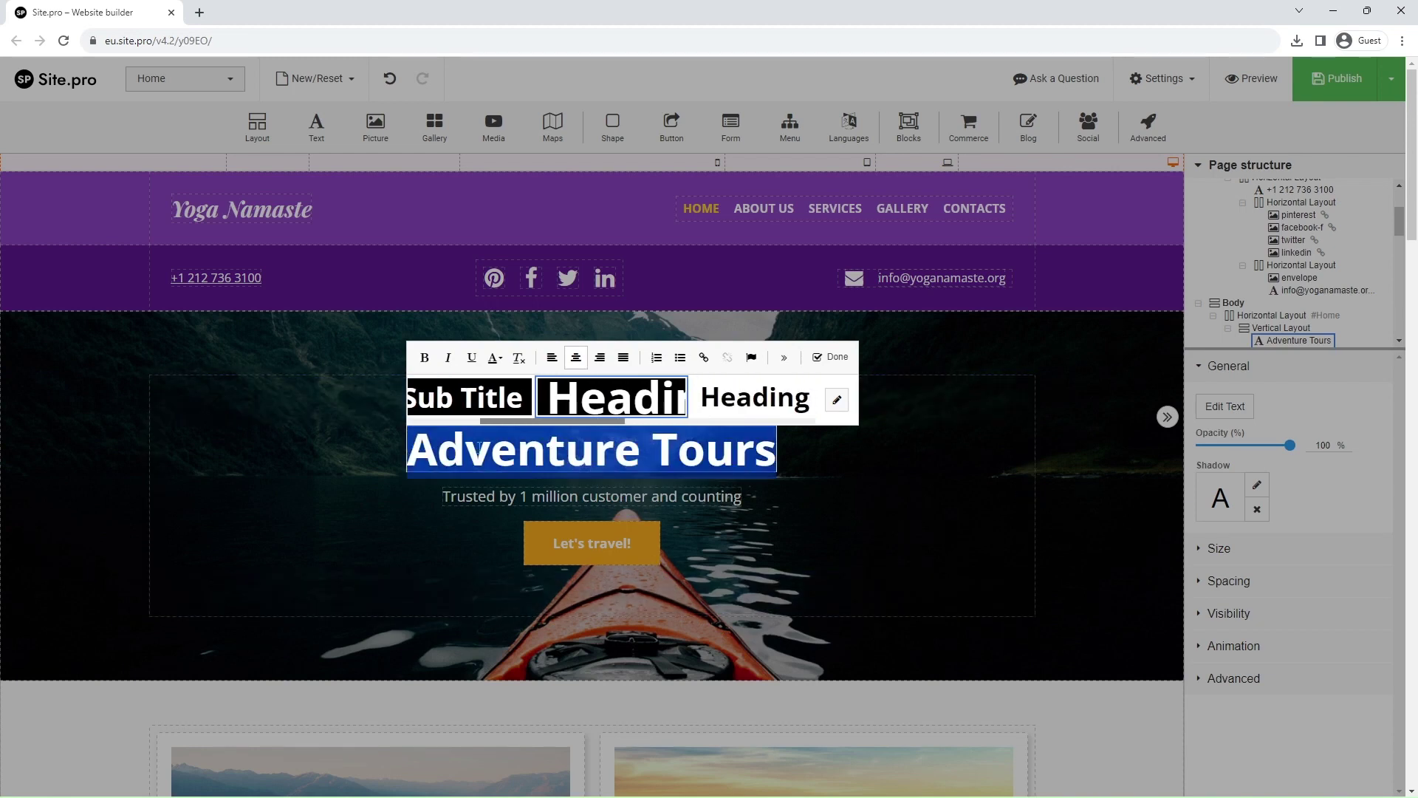
type("Yoga Class")
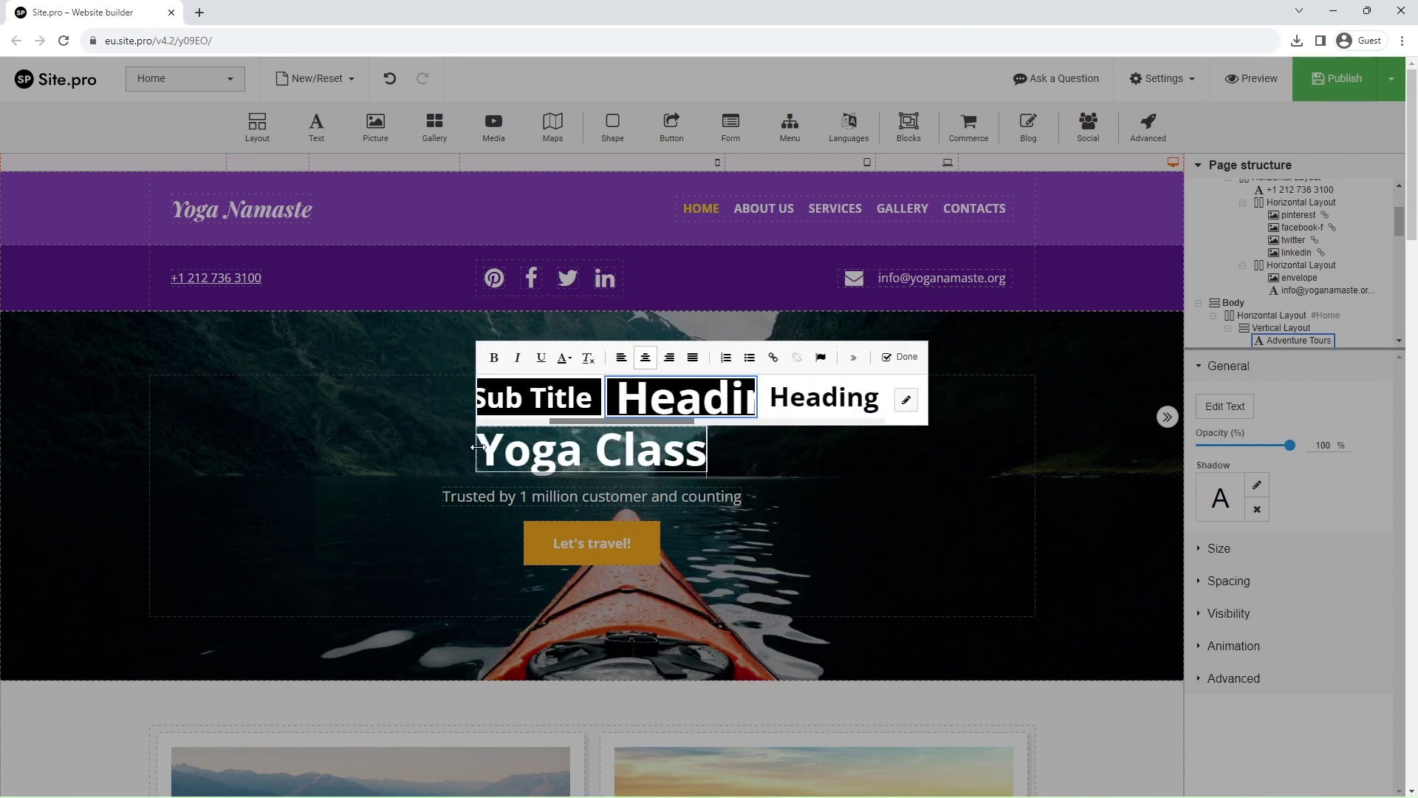
type("es")
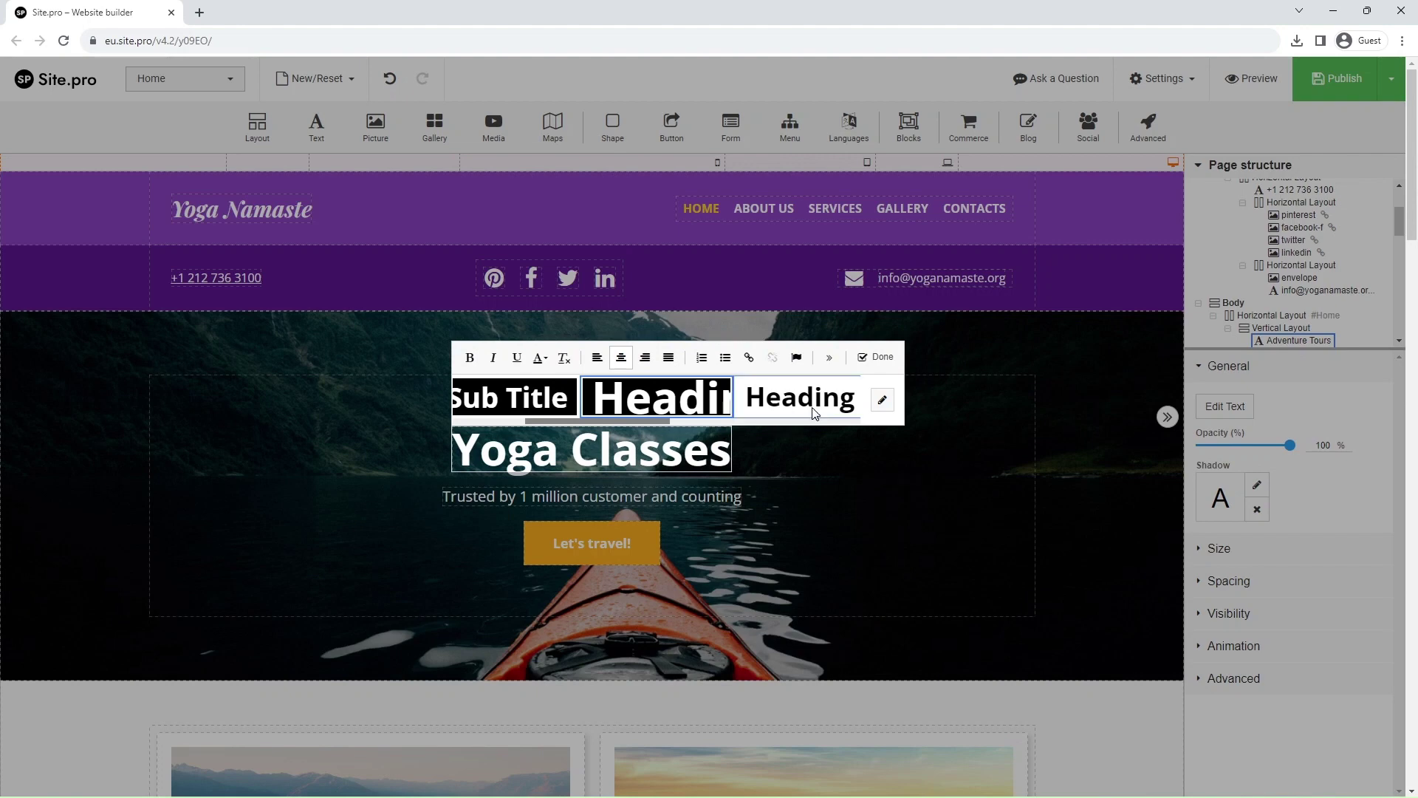
left_click(879, 358)
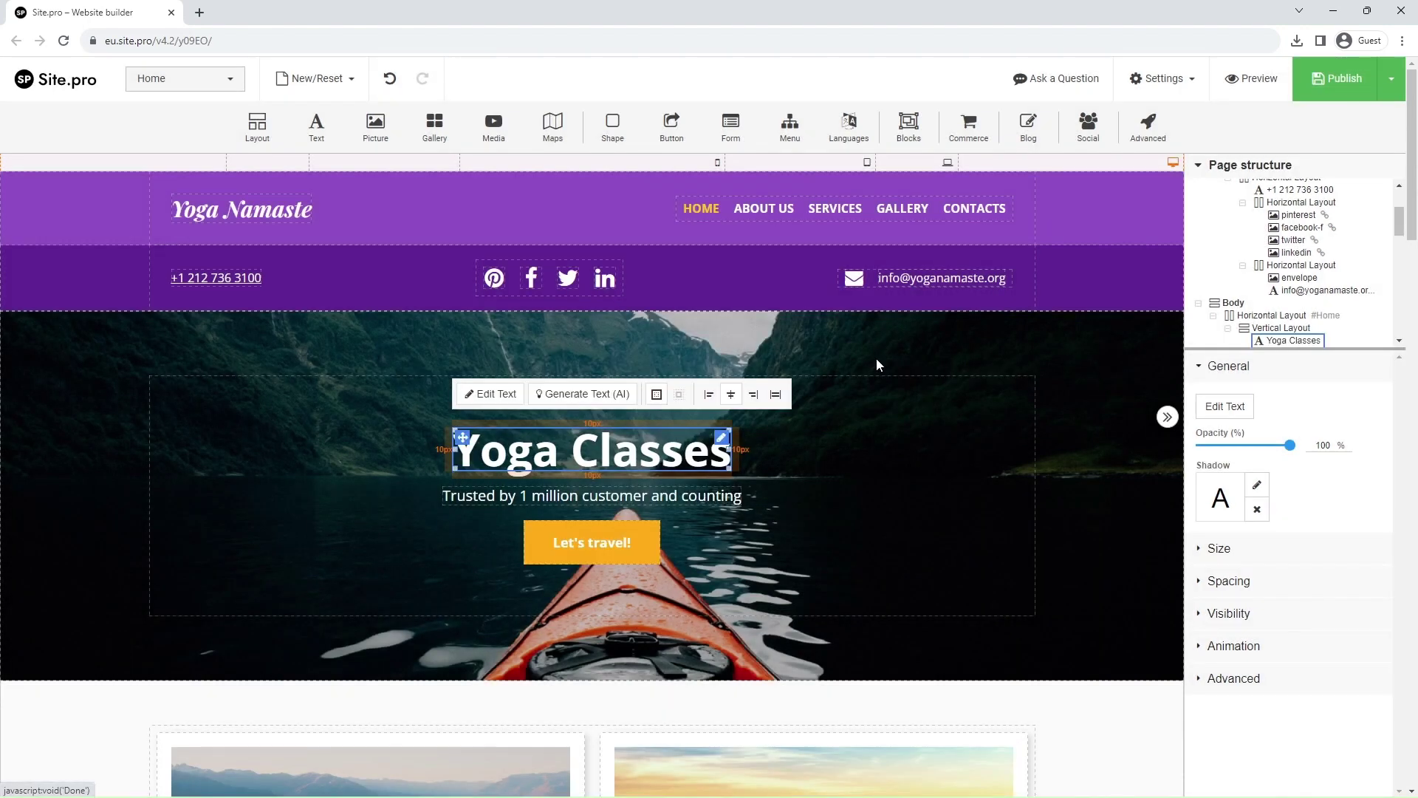
- Remove the 'Trusted by 1 million customer and counting' subtitle from the hero
left_click(639, 496)
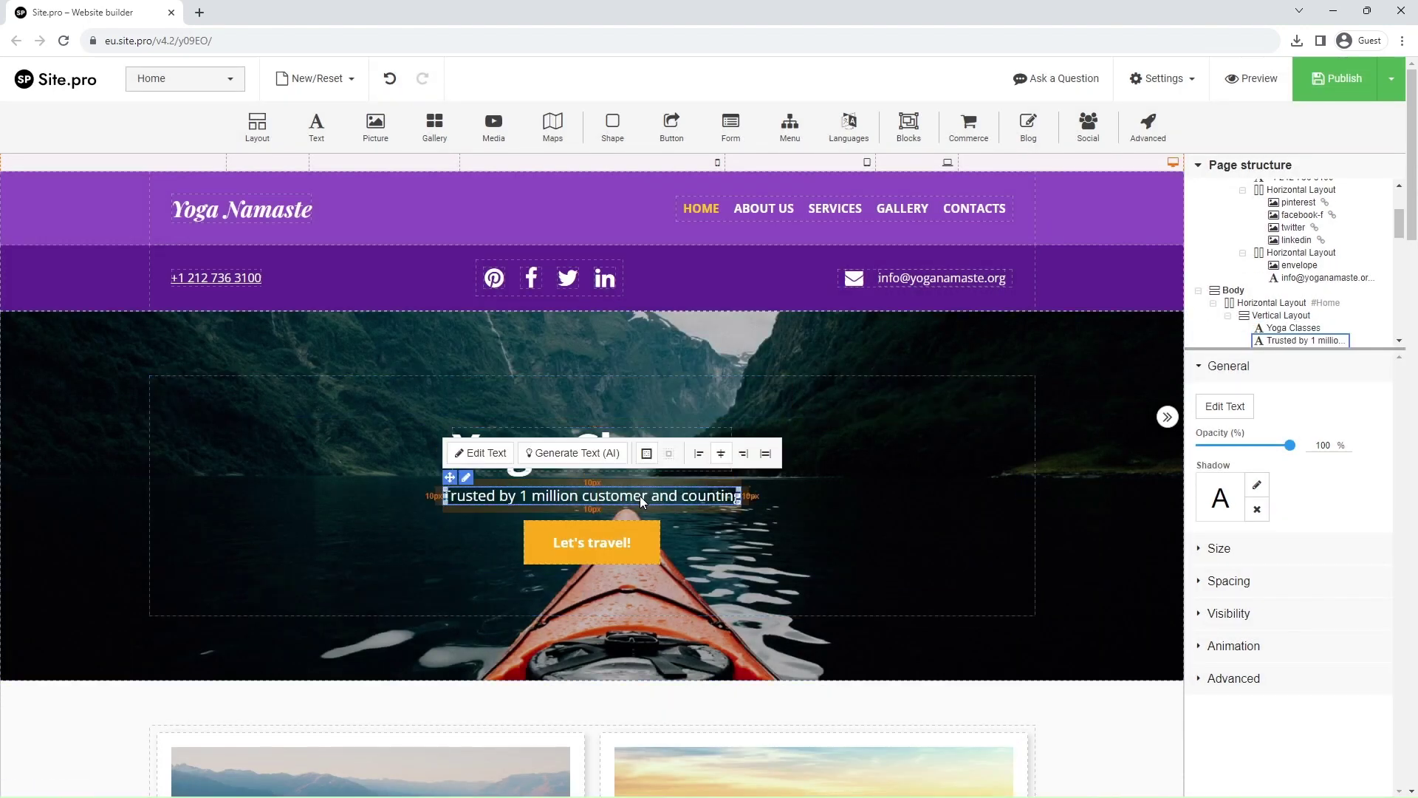
right_click(466, 481)
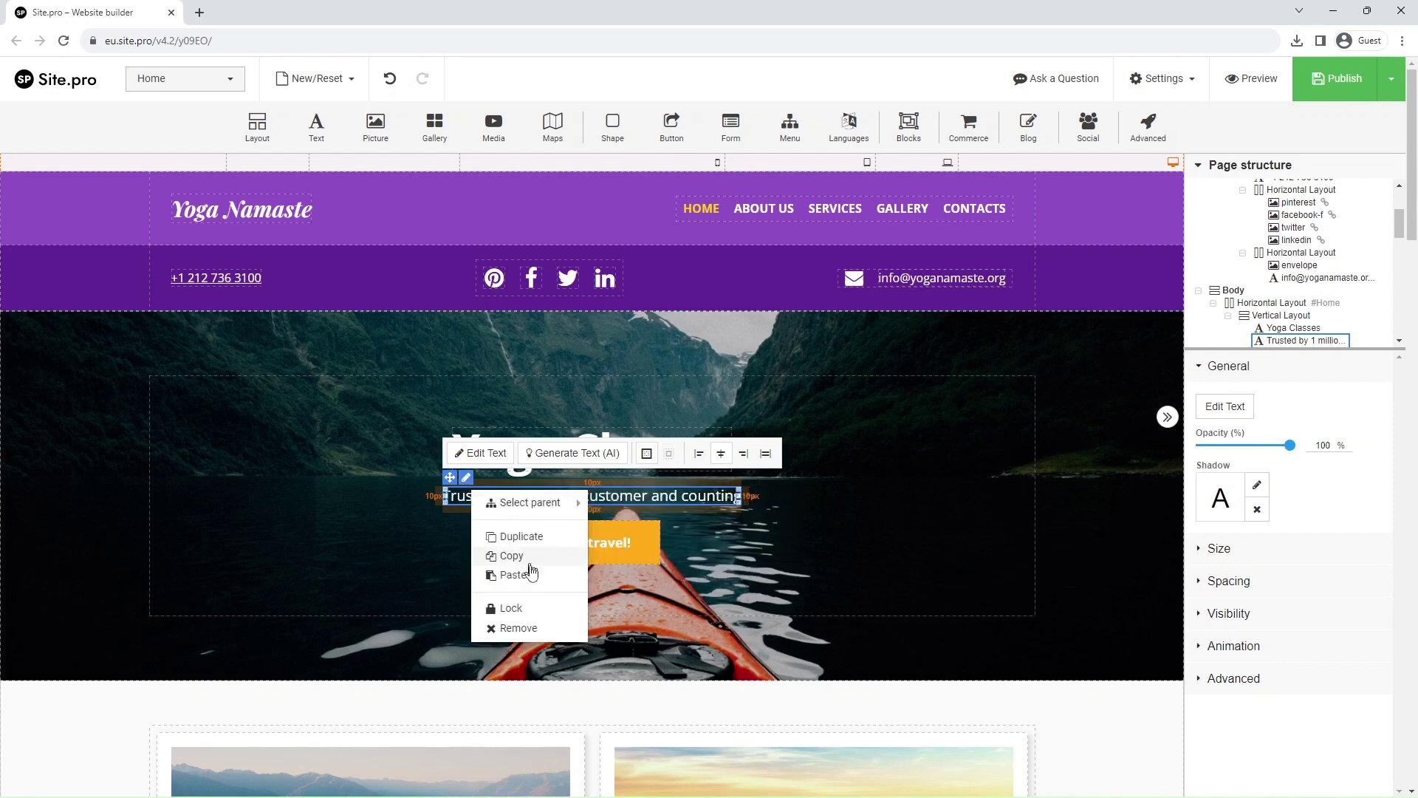
left_click(517, 628)
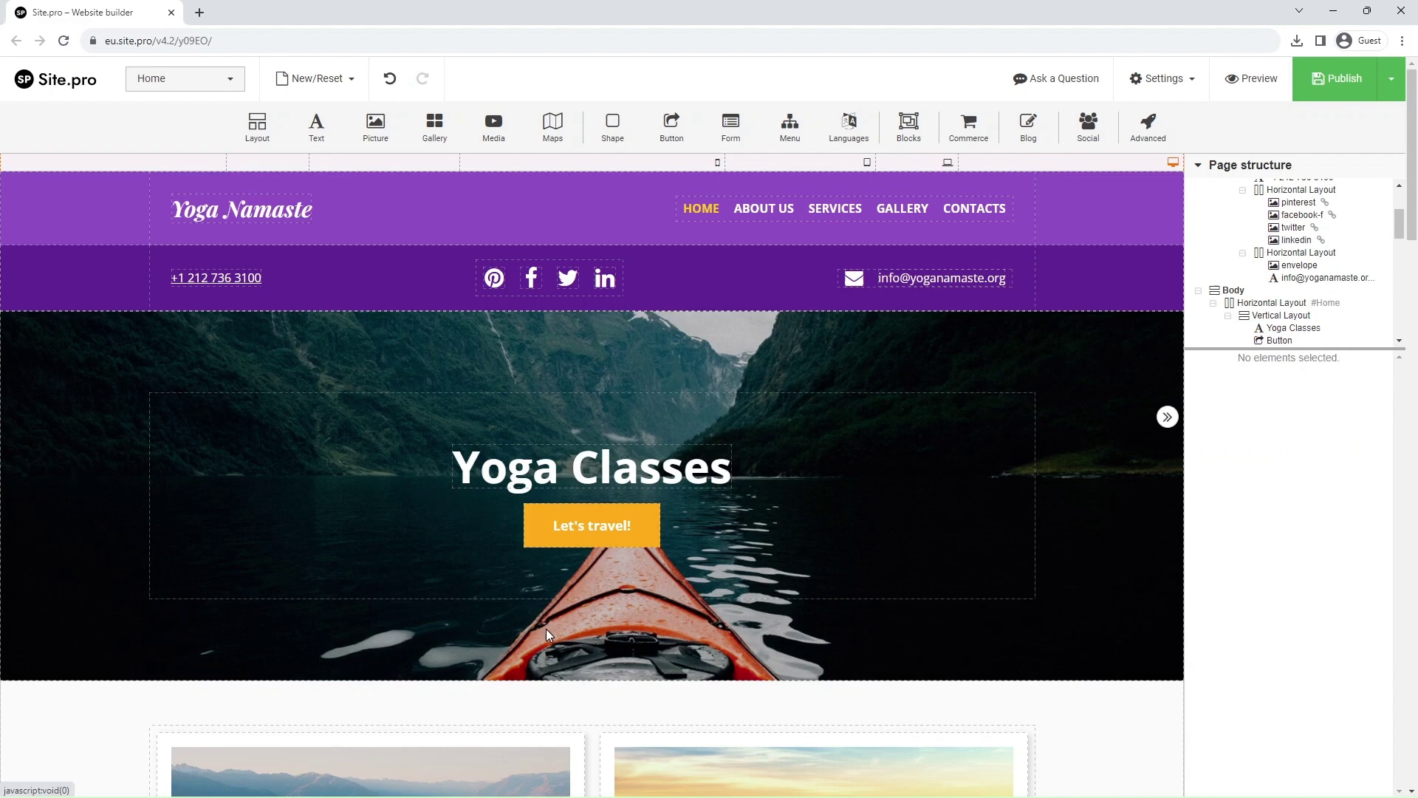
- Replace the hero button label 'Let's travel!' with 'Book now!' in the Button panel
left_click(588, 533)
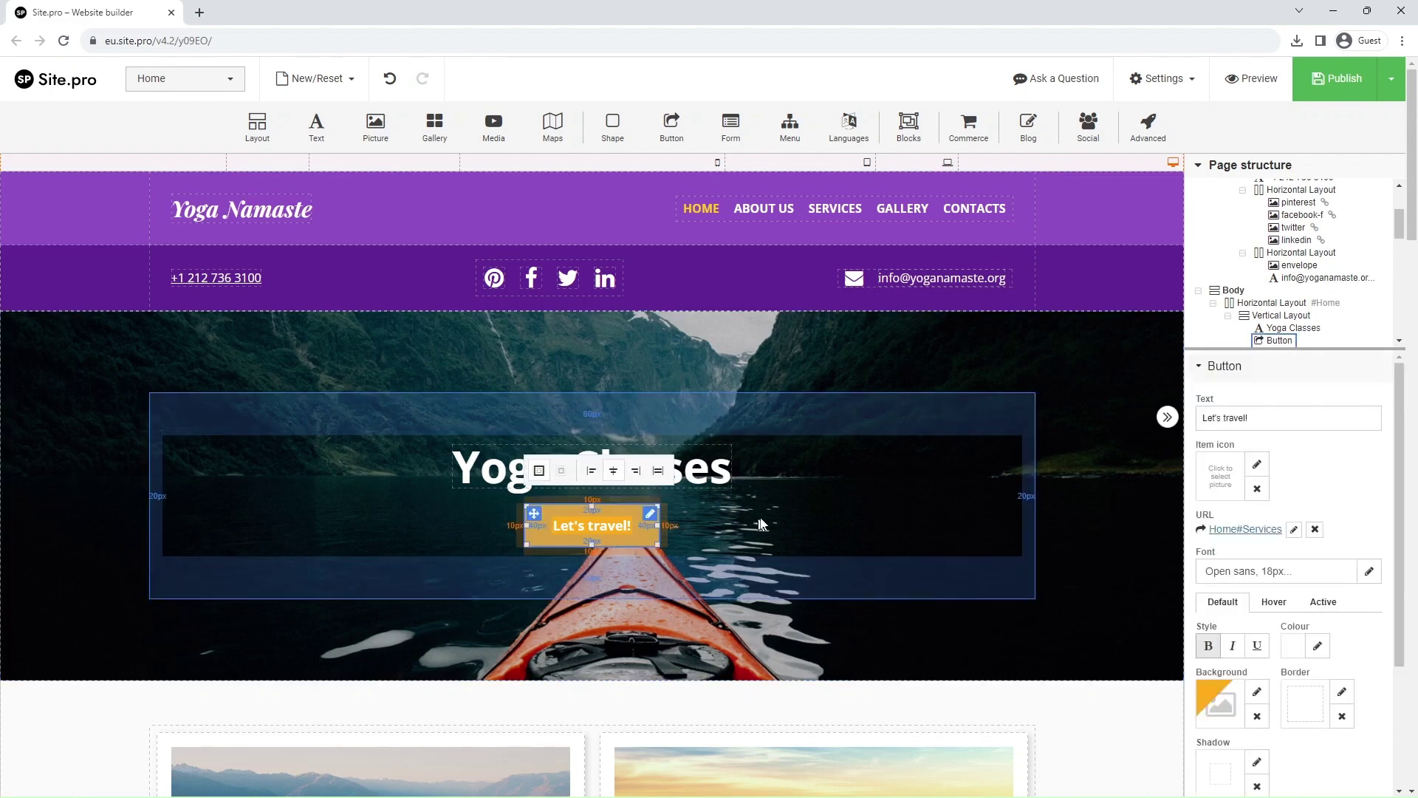
left_click(1251, 418)
key("ctrl+a")
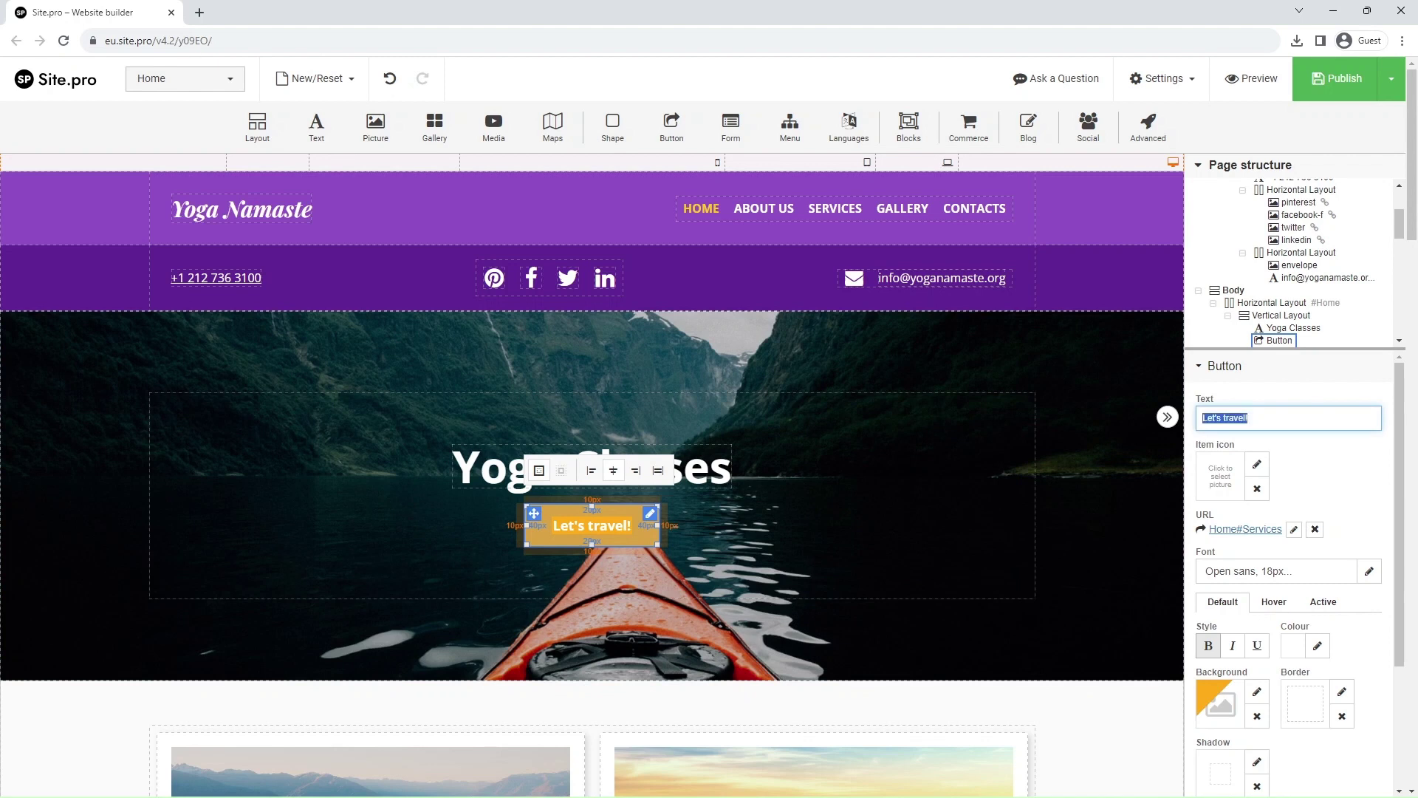
type("Boo")
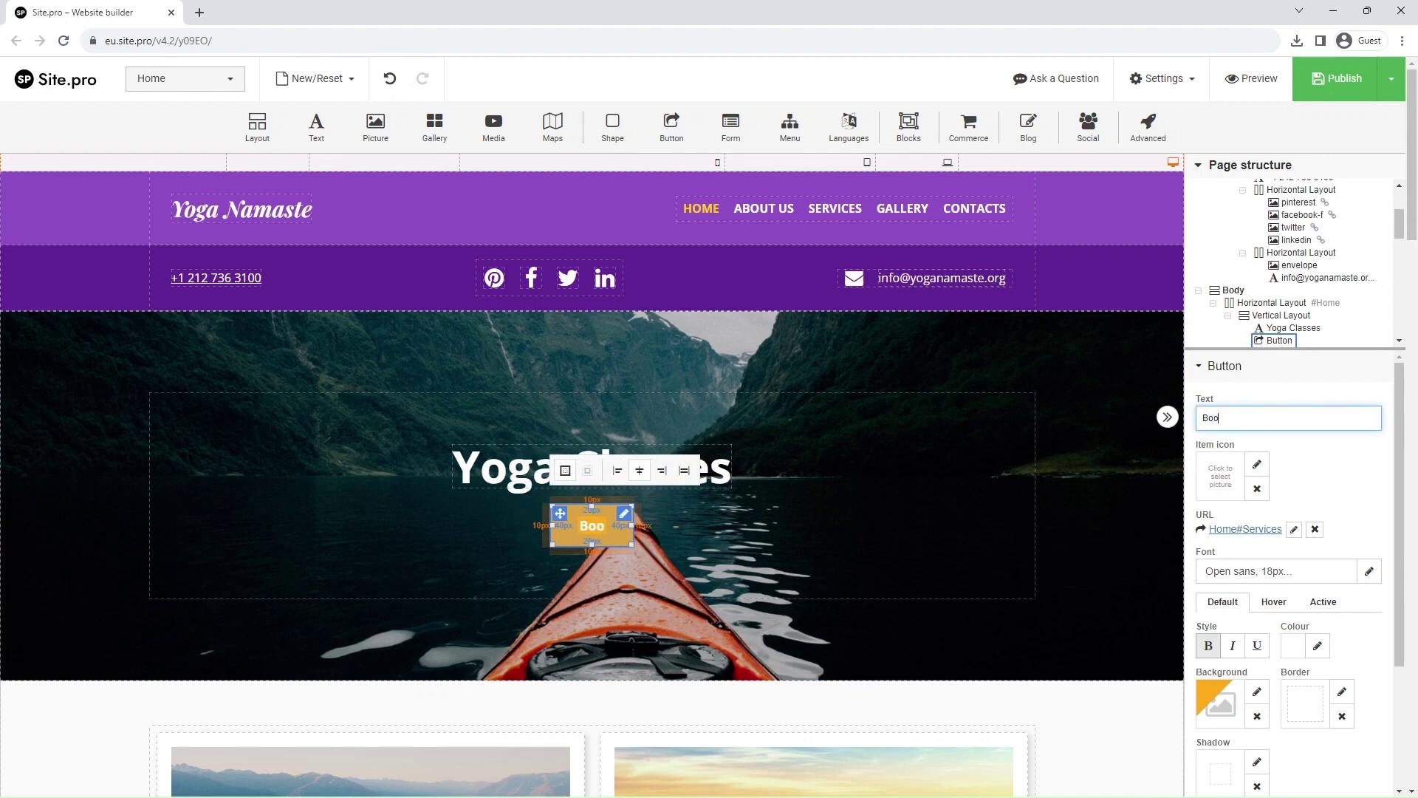
type("k now!")
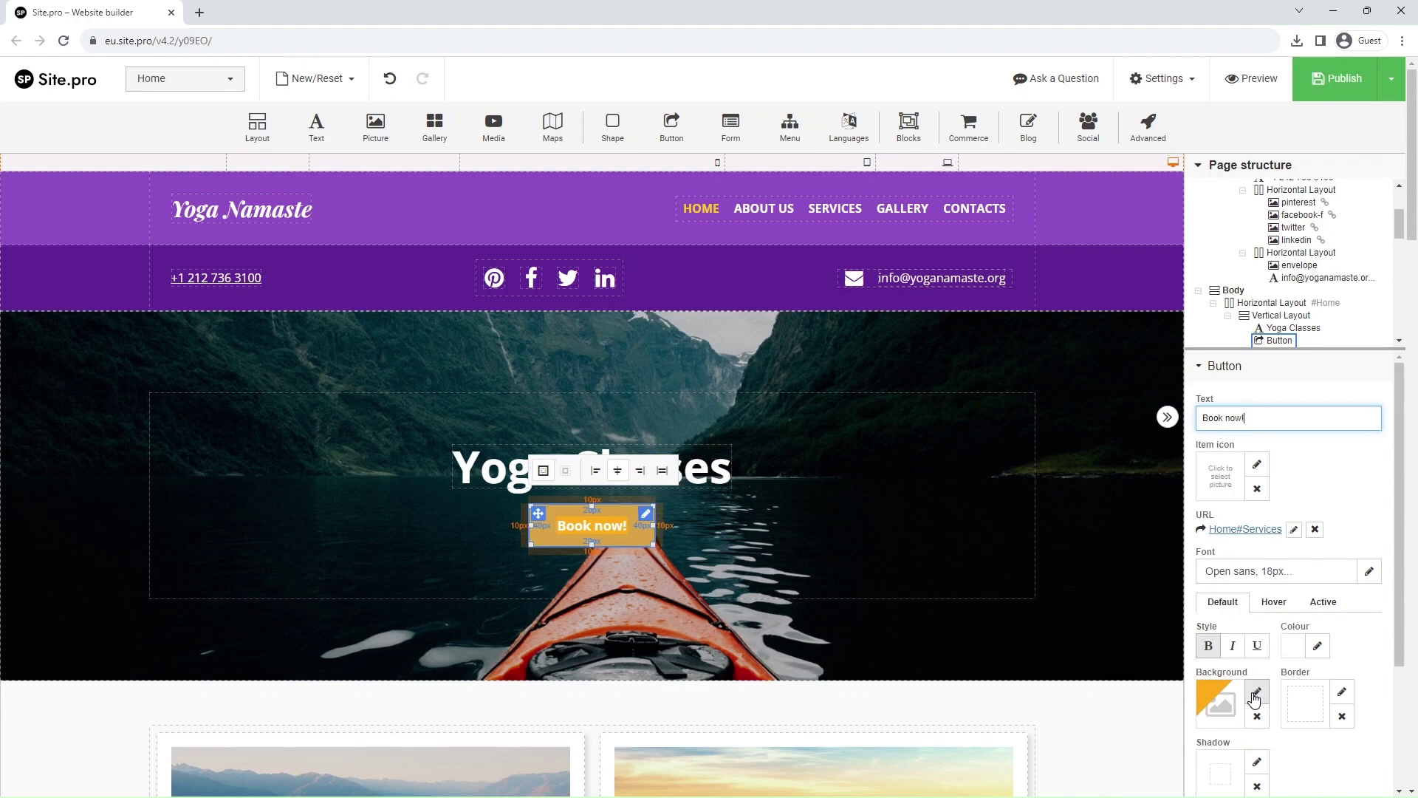
- Set the Book now! button background to purple, hex 8E50C4
left_click(1255, 694)
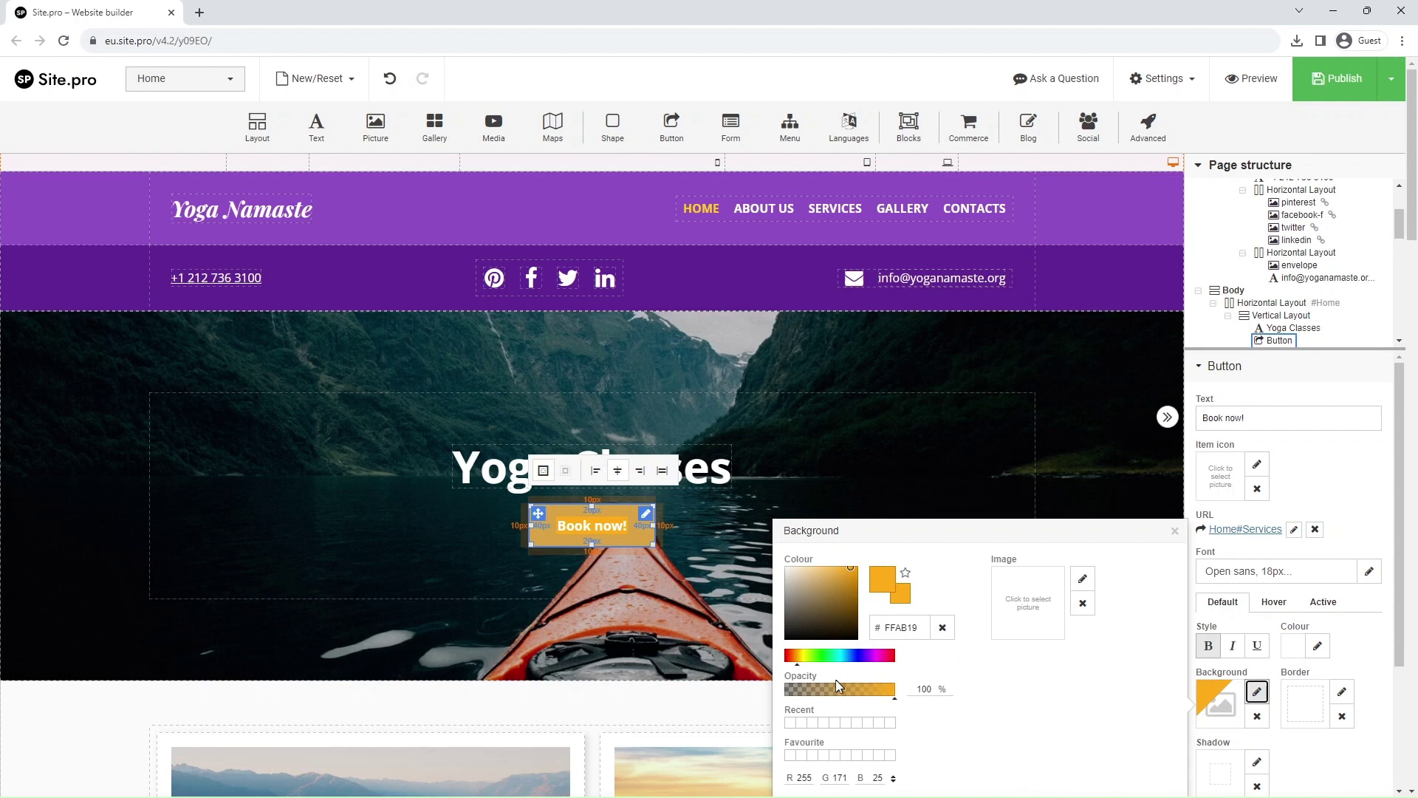
left_click_drag(796, 656, 876, 656)
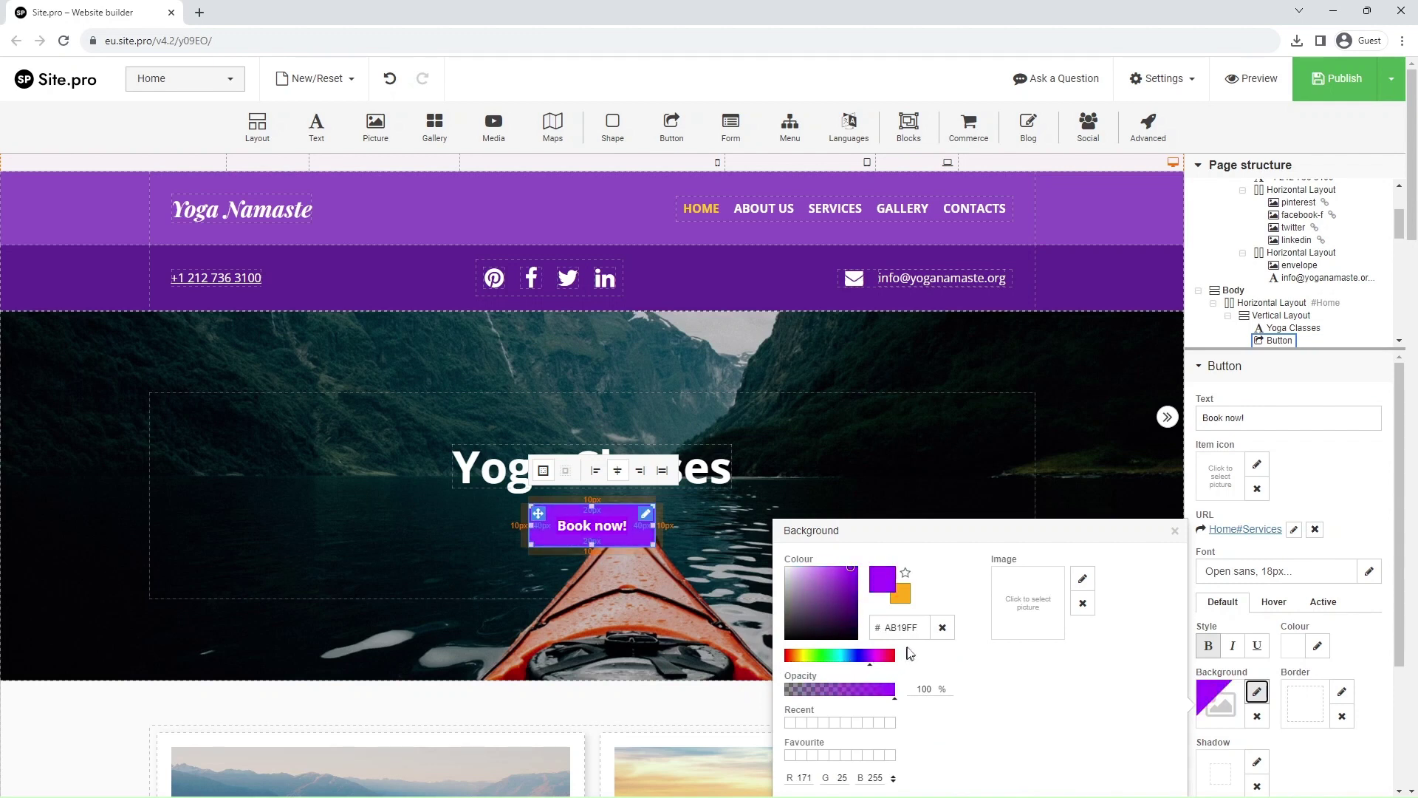
double_click(900, 627)
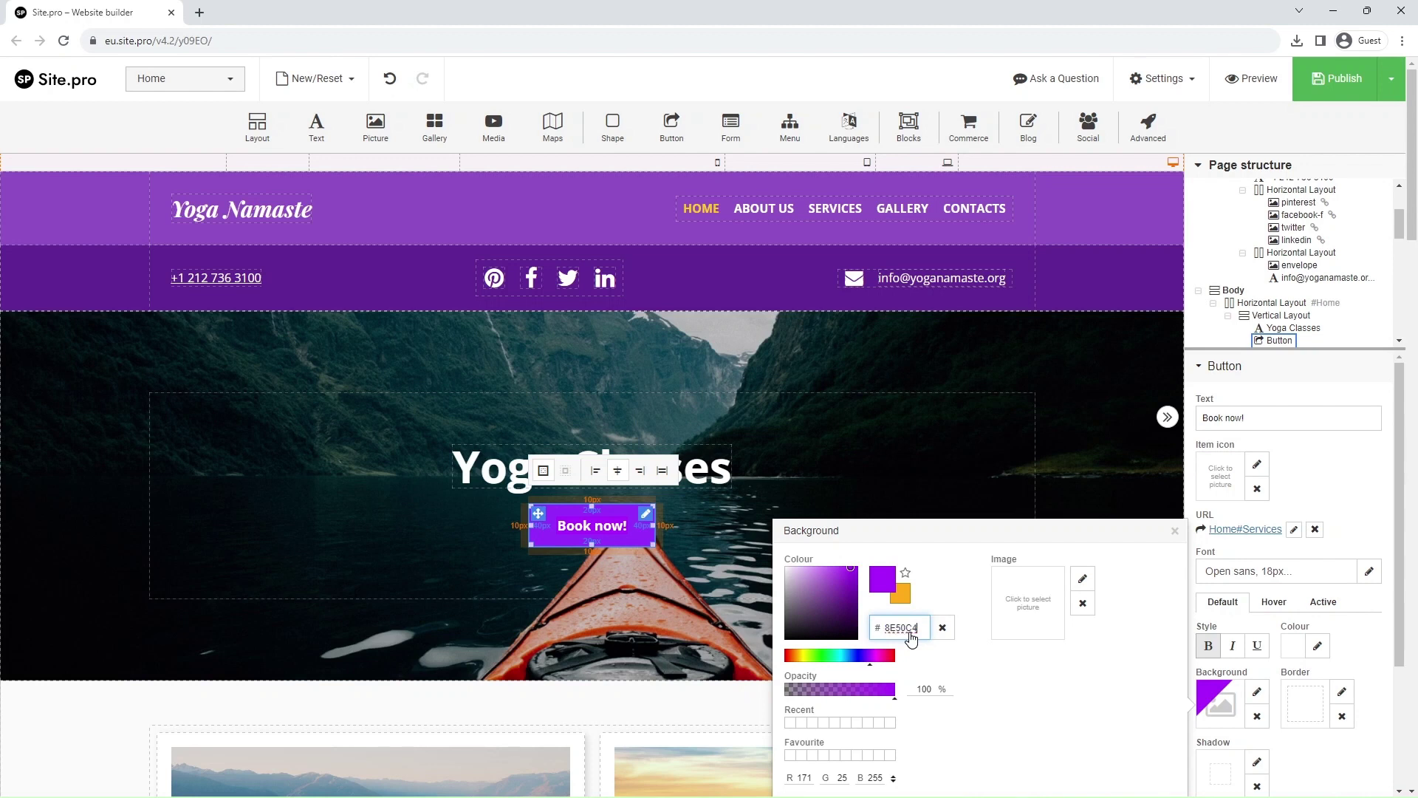
type("8E50C4")
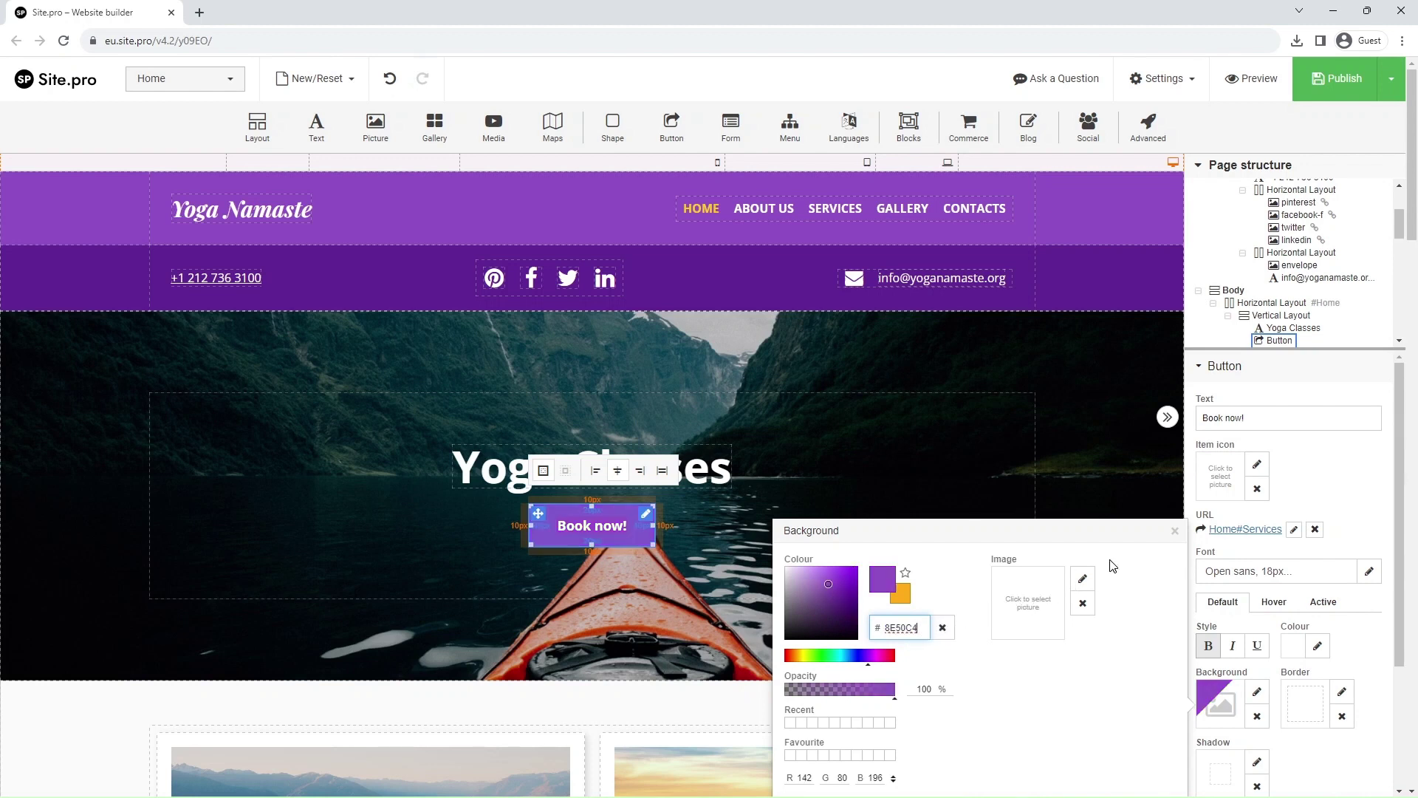
left_click(1172, 538)
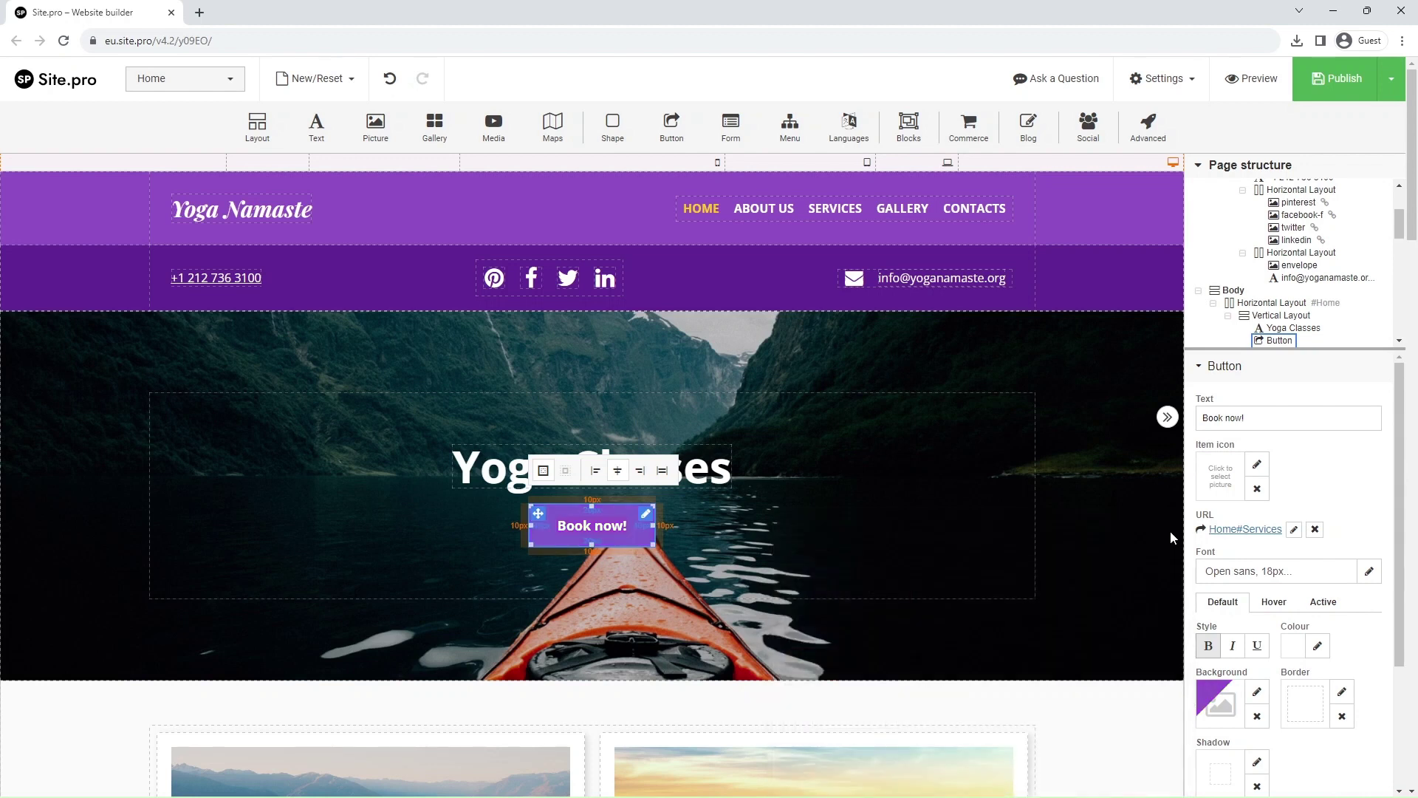
- Select the hero Horizontal Layout and bring up its background settings
left_click(1107, 540)
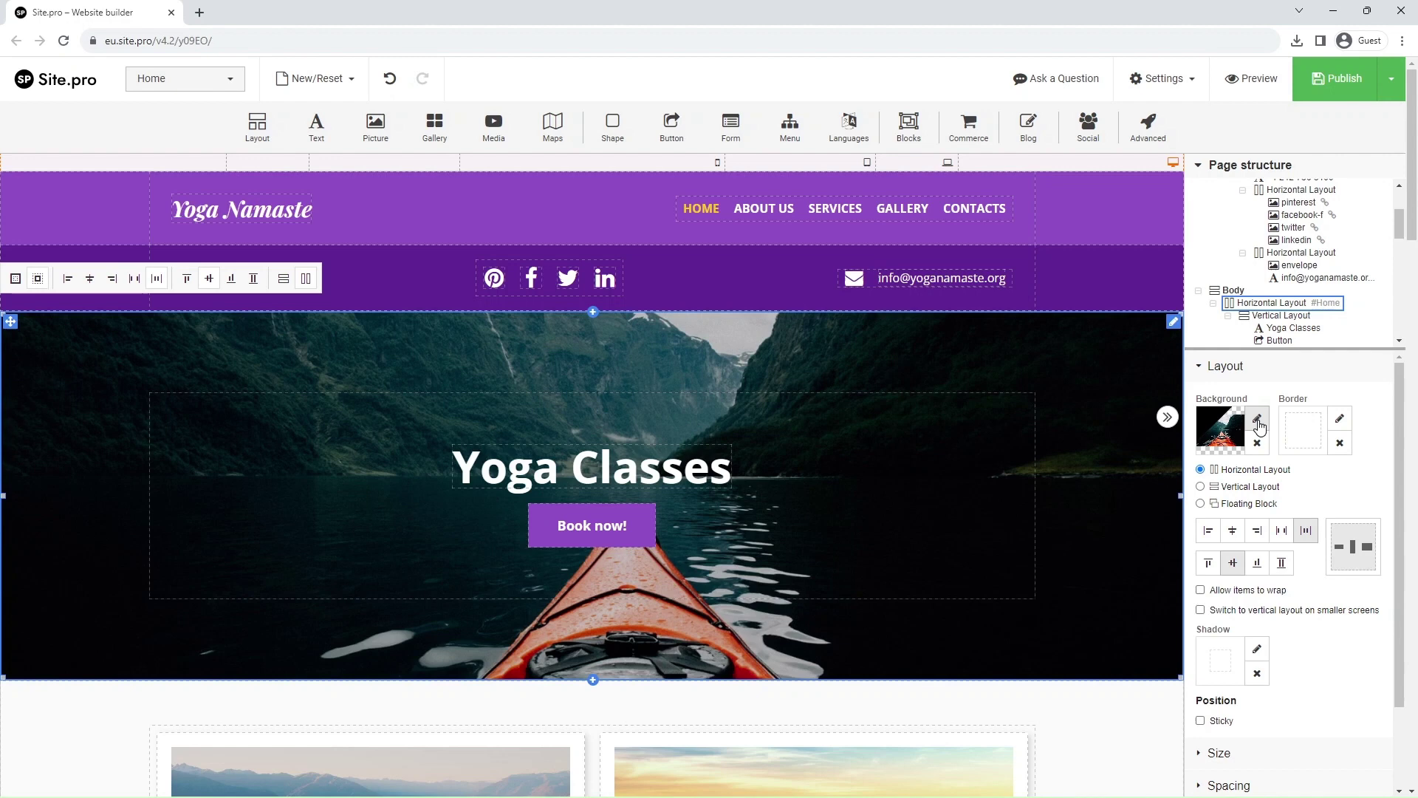
left_click(1259, 420)
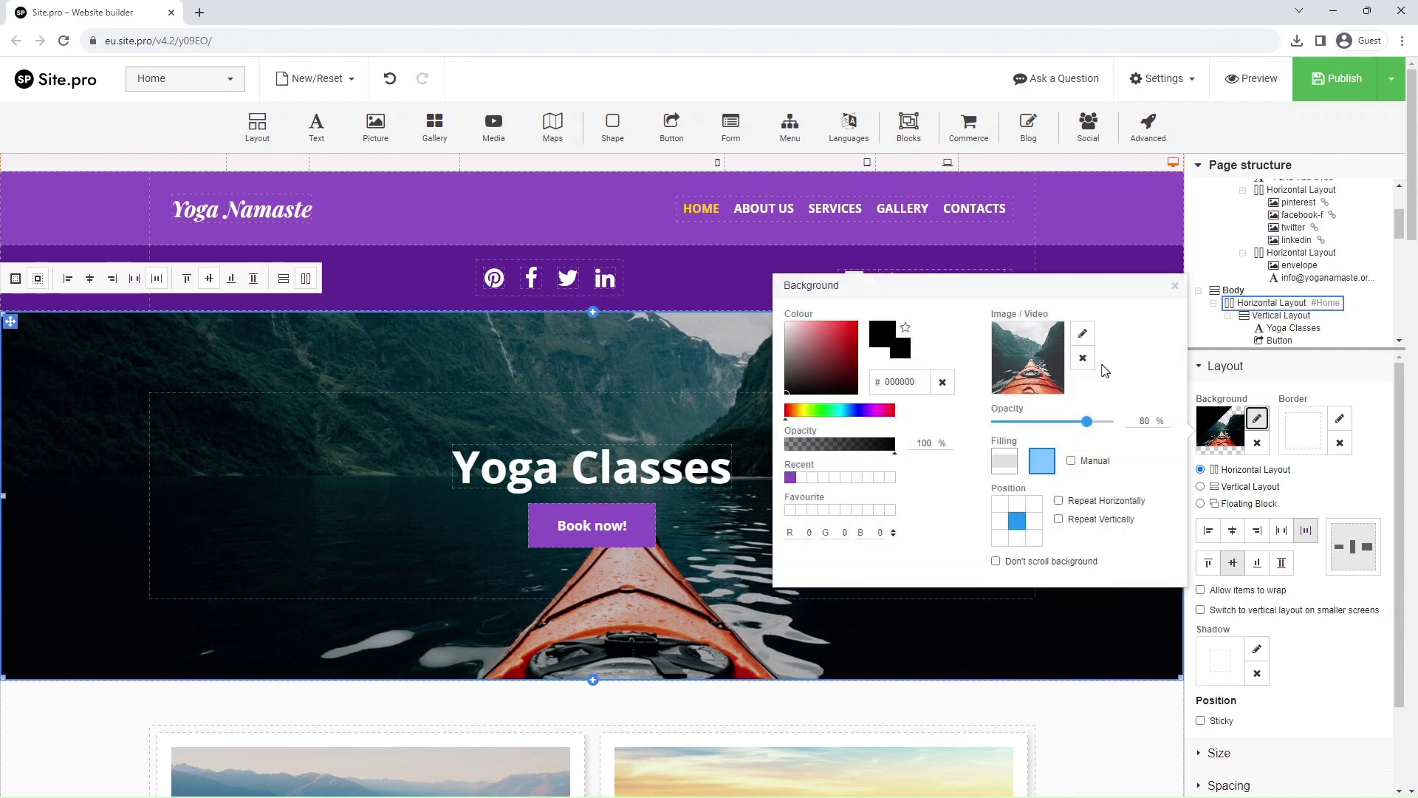
- Upload the PrimaryBackGround yoga photo and make it the hero background
left_click(1081, 336)
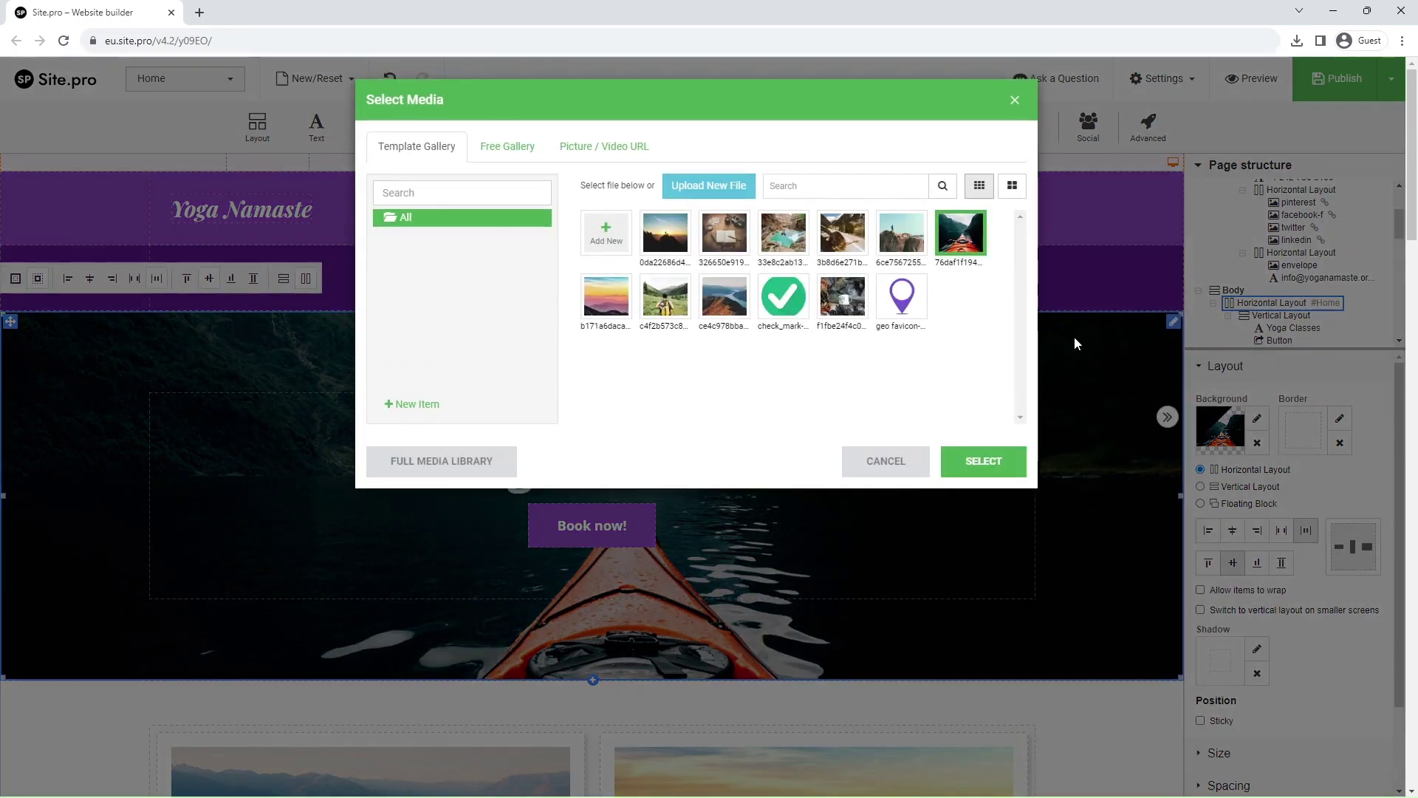
left_click(606, 233)
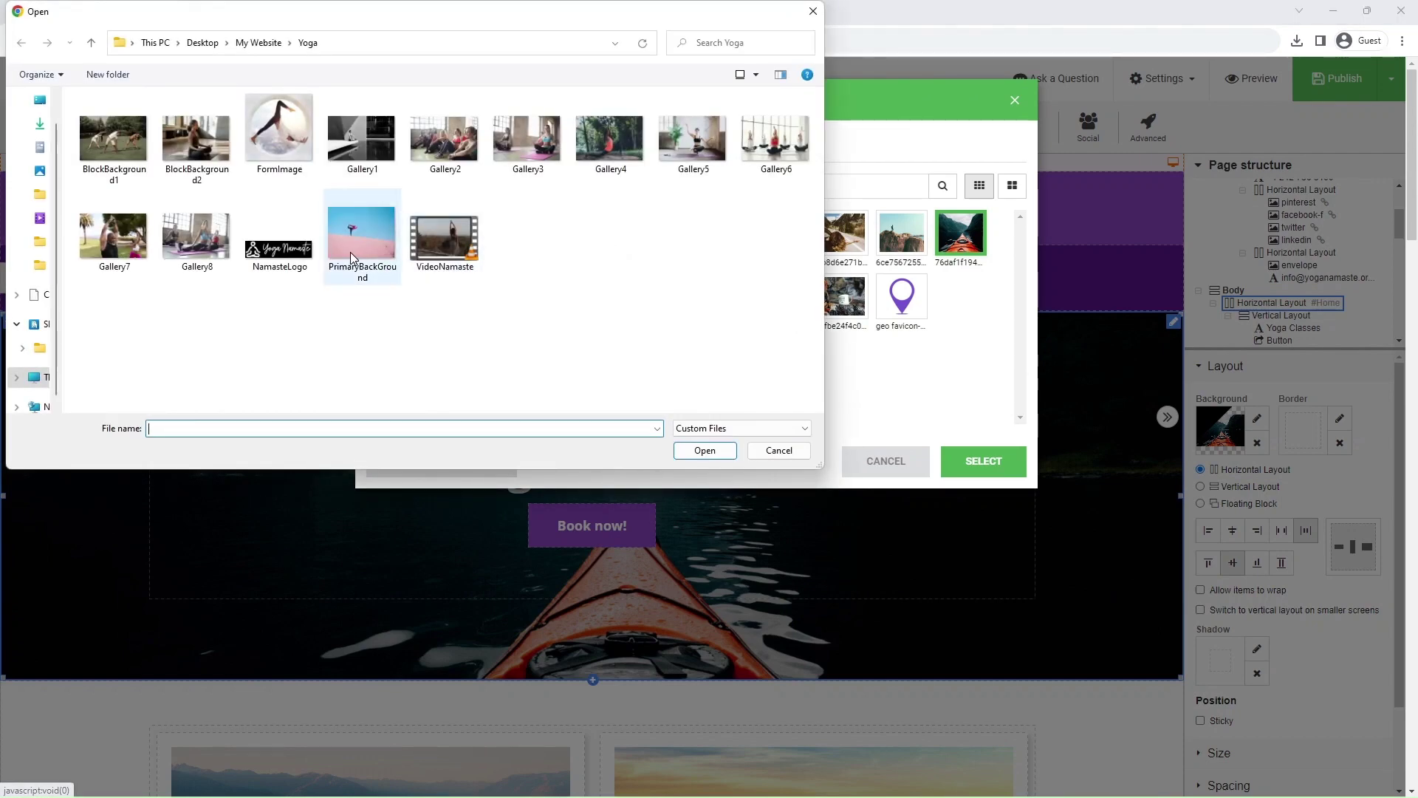
left_click(361, 238)
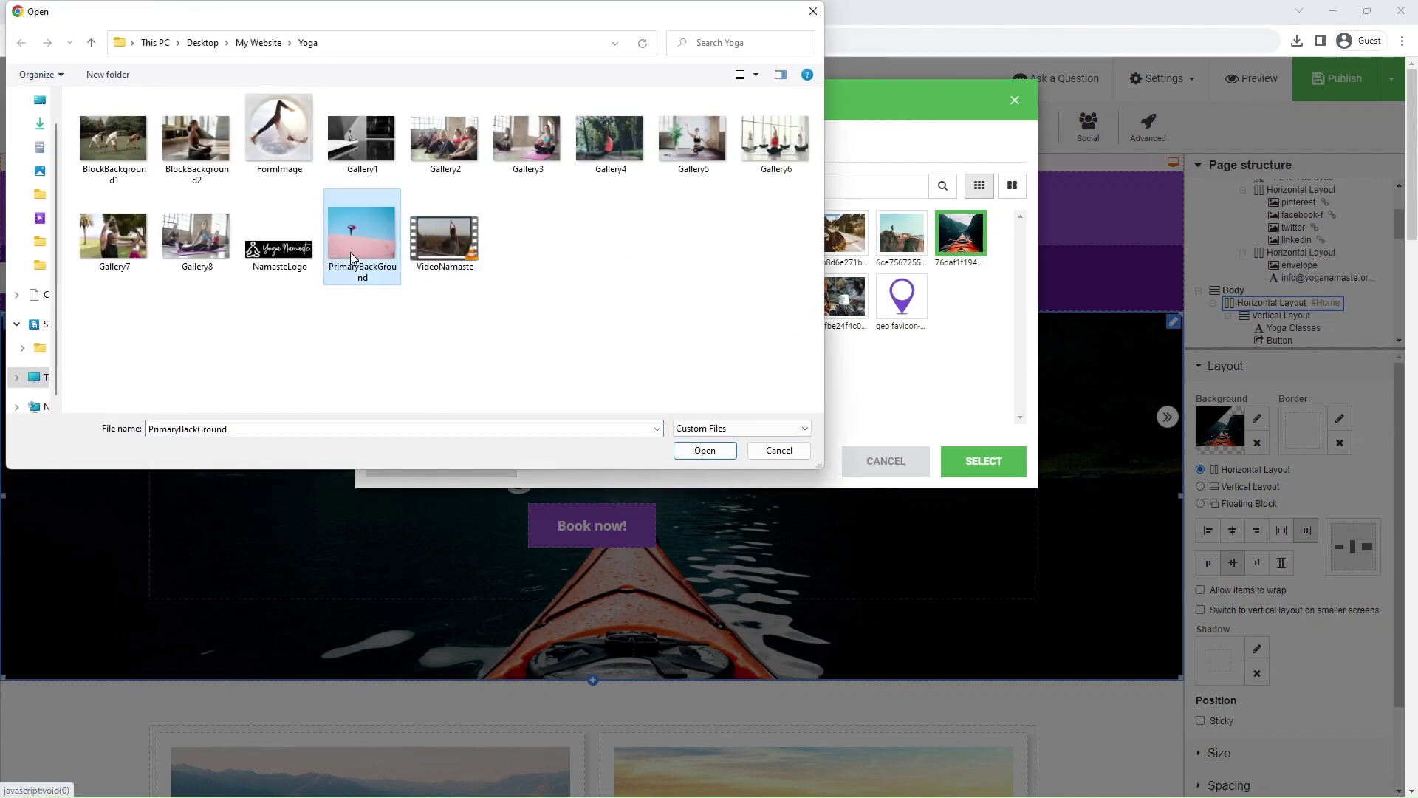
left_click(704, 450)
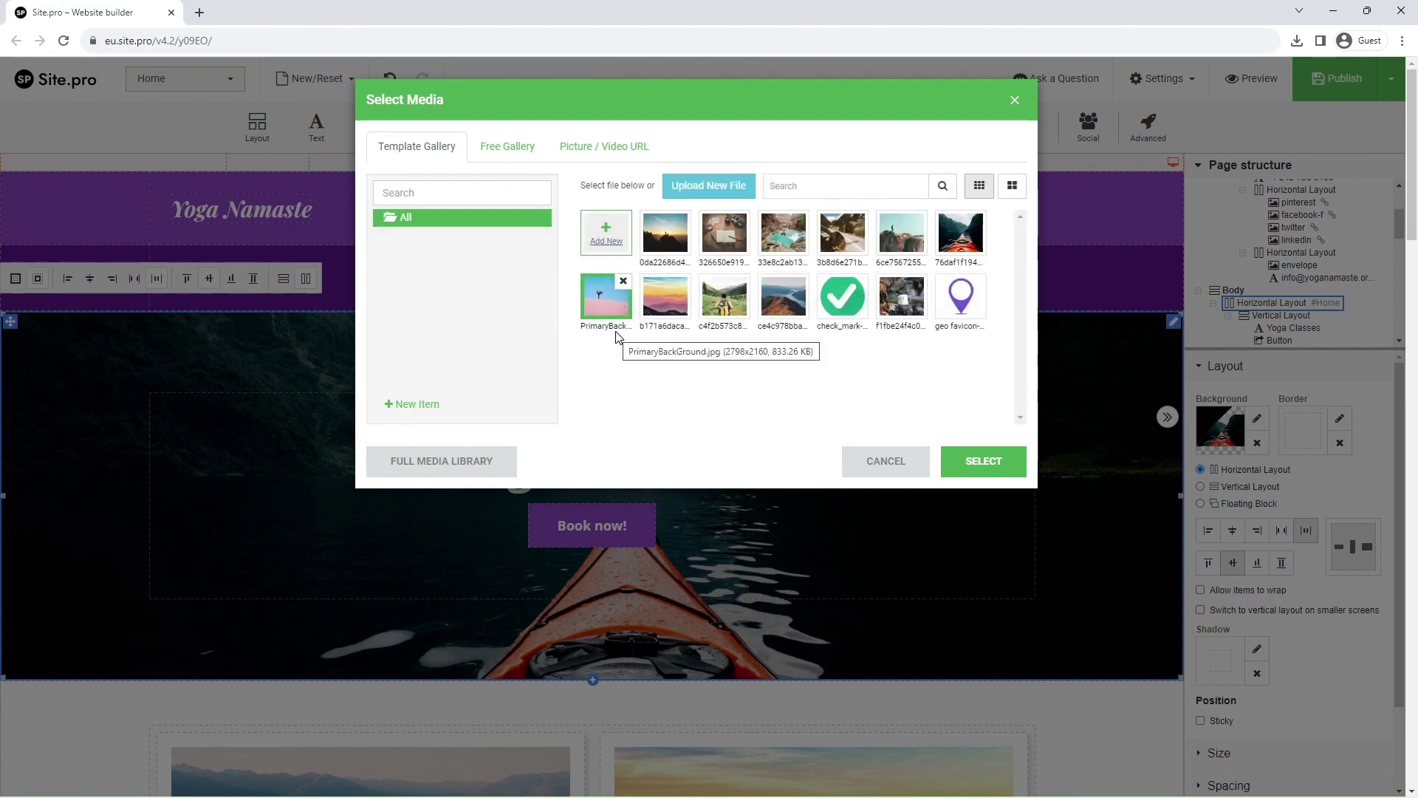
left_click(980, 463)
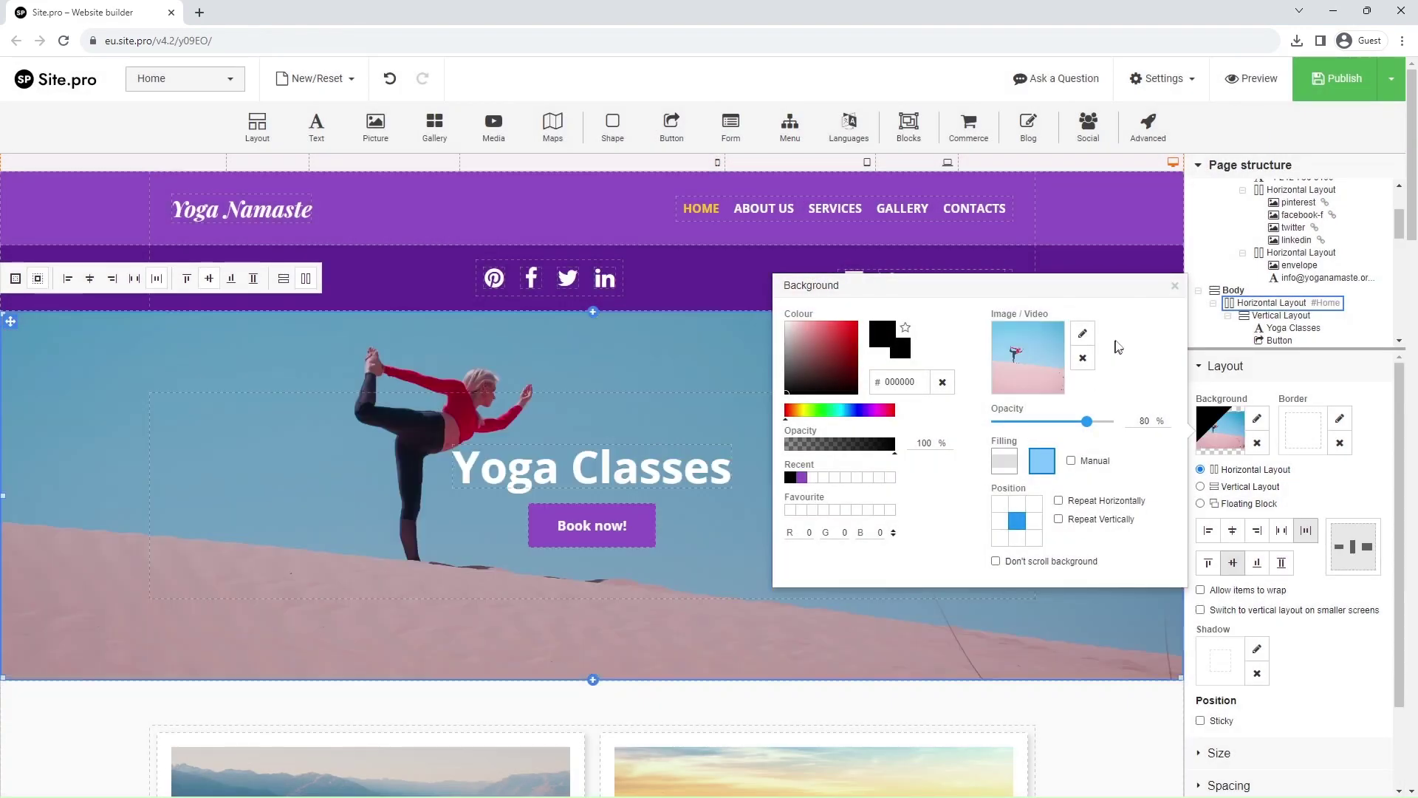
left_click(1176, 290)
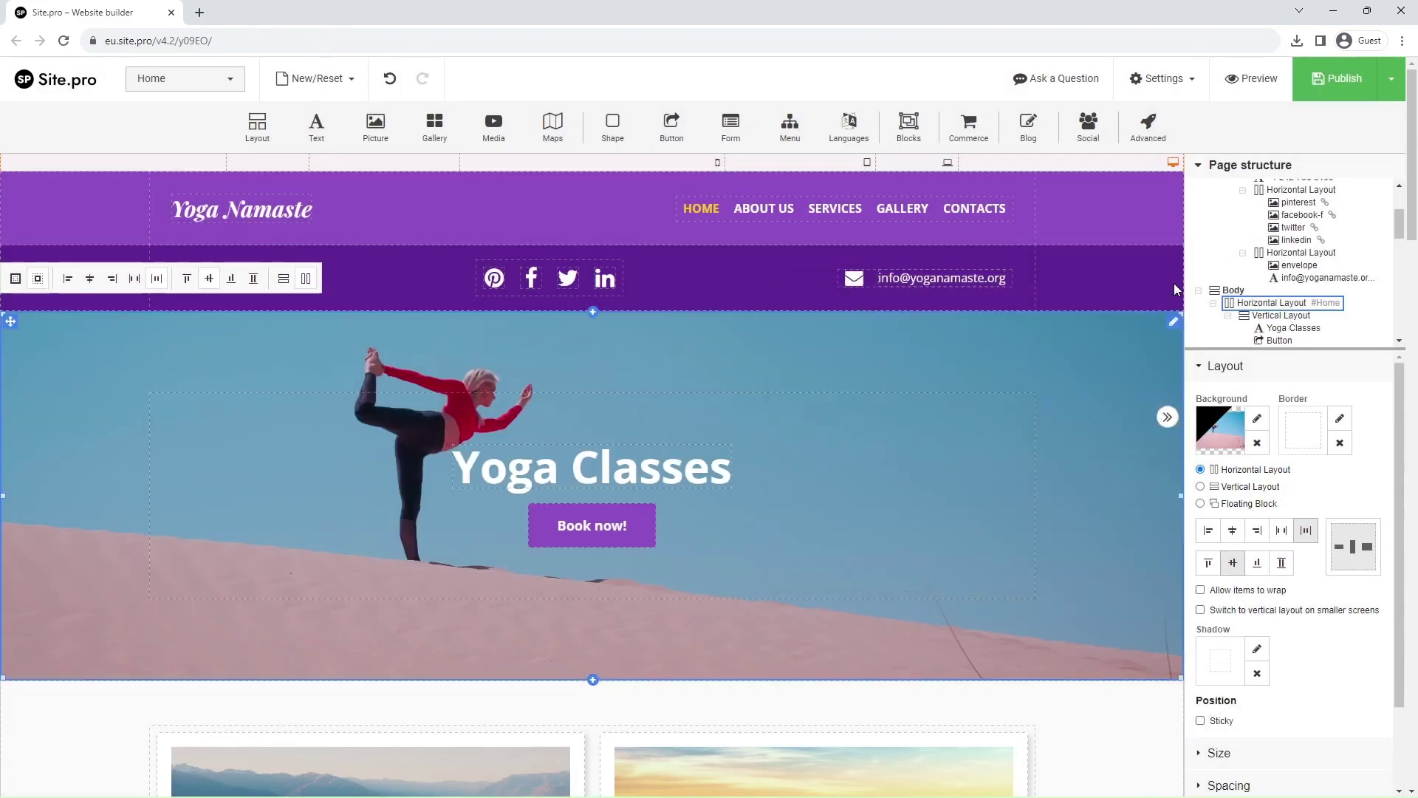
- Publish the Yoga Namaste site to yoganamaste.org via the Publish dropdown
left_click(1336, 77)
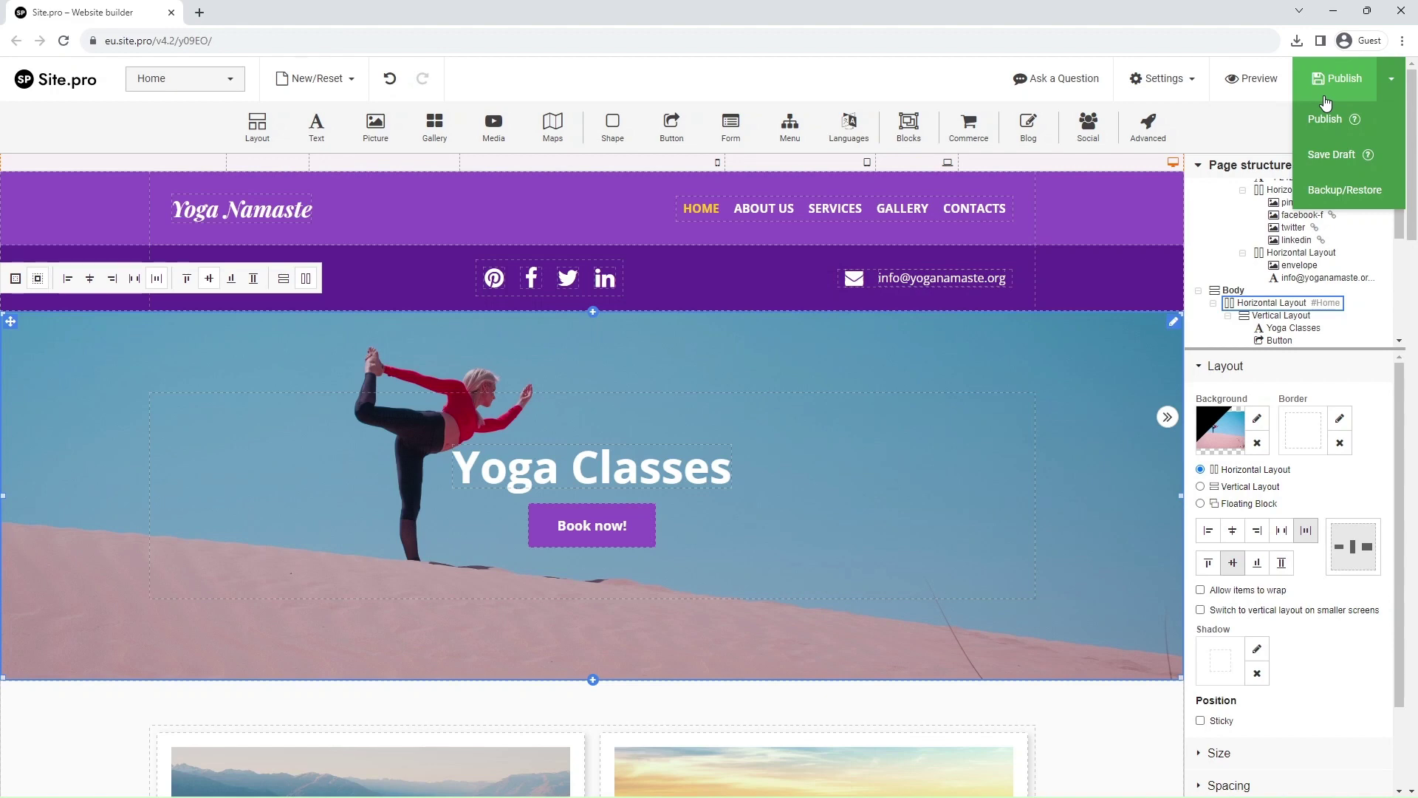
left_click(1325, 117)
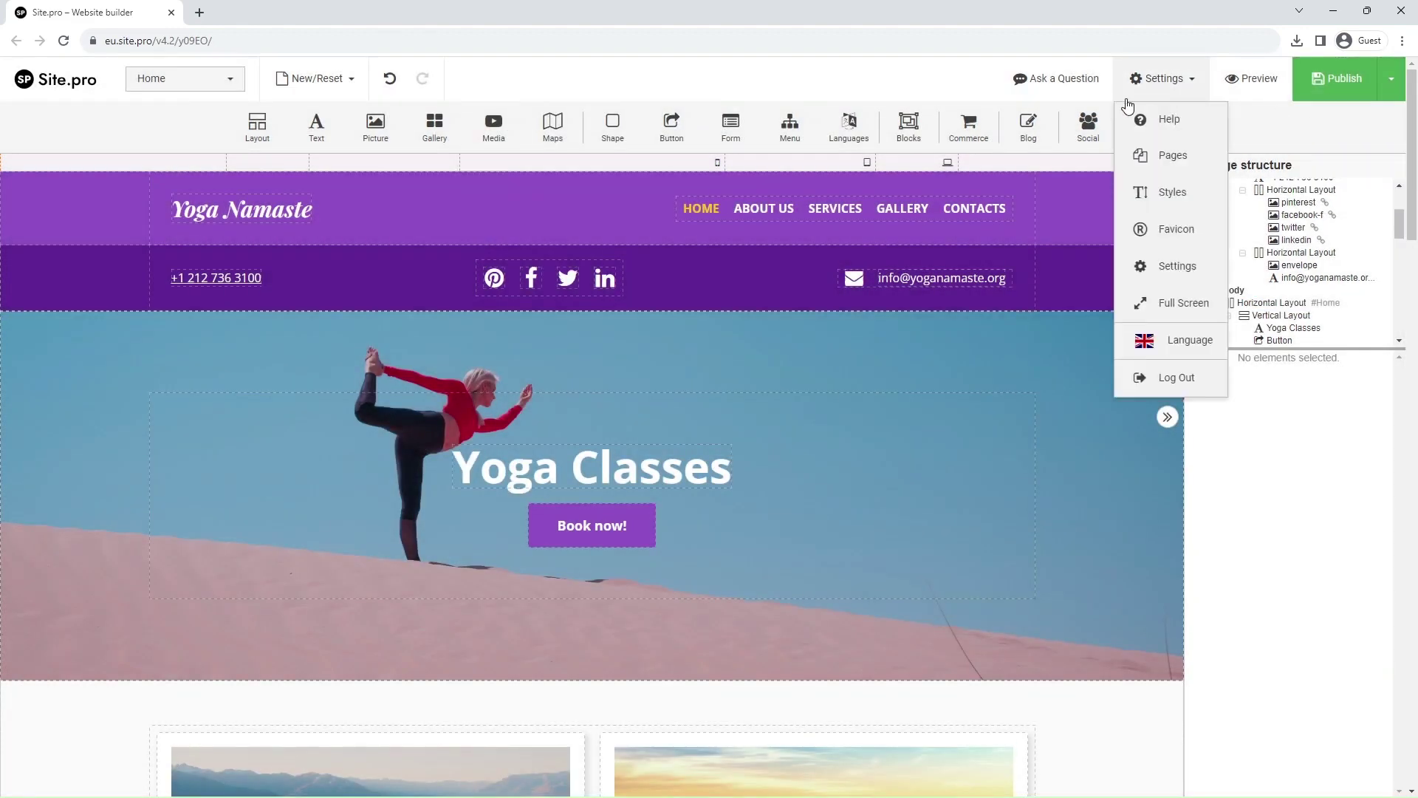
- Load yoganamaste.org in a new browser tab to view the published Yoga Namaste homepage
left_click(196, 10)
type("yogan")
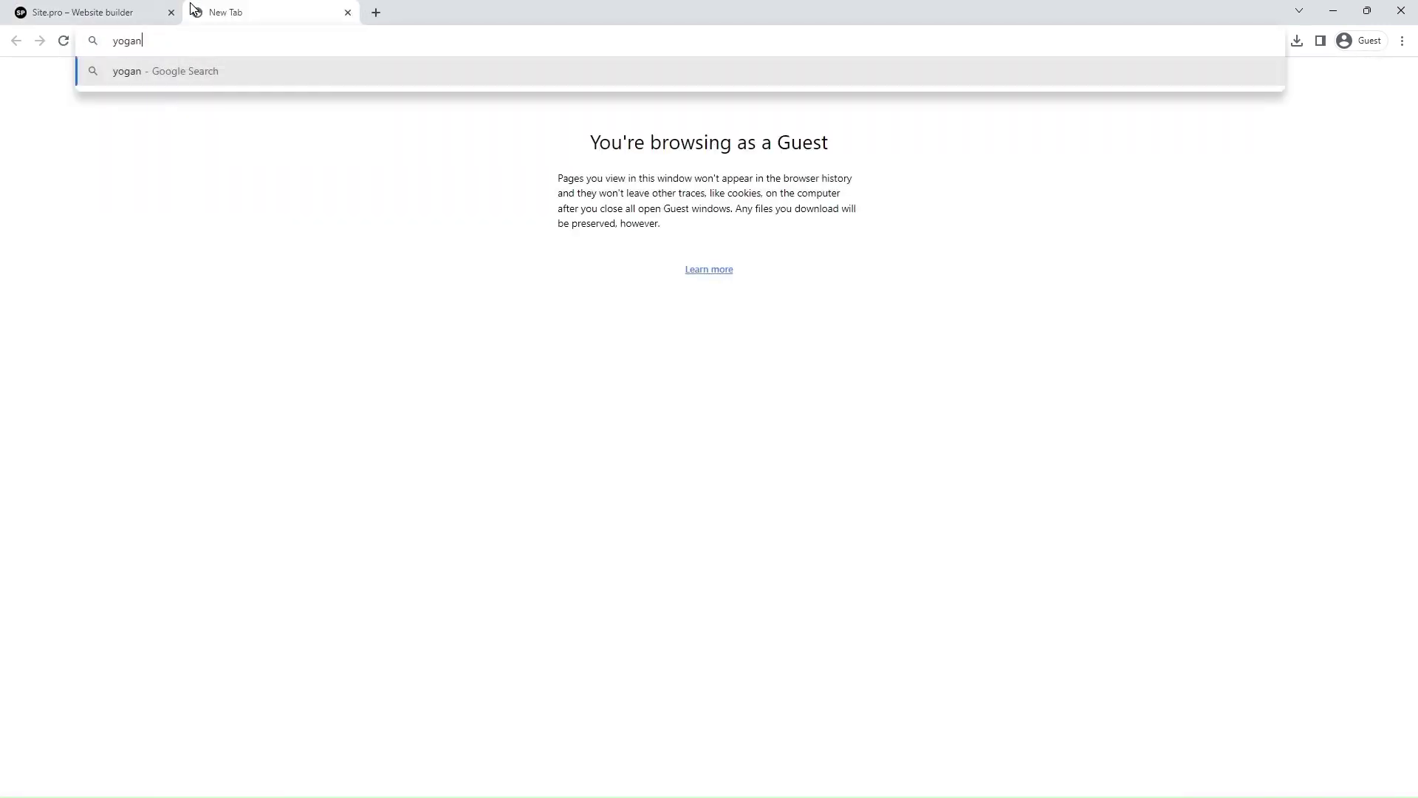
type("amaste.org")
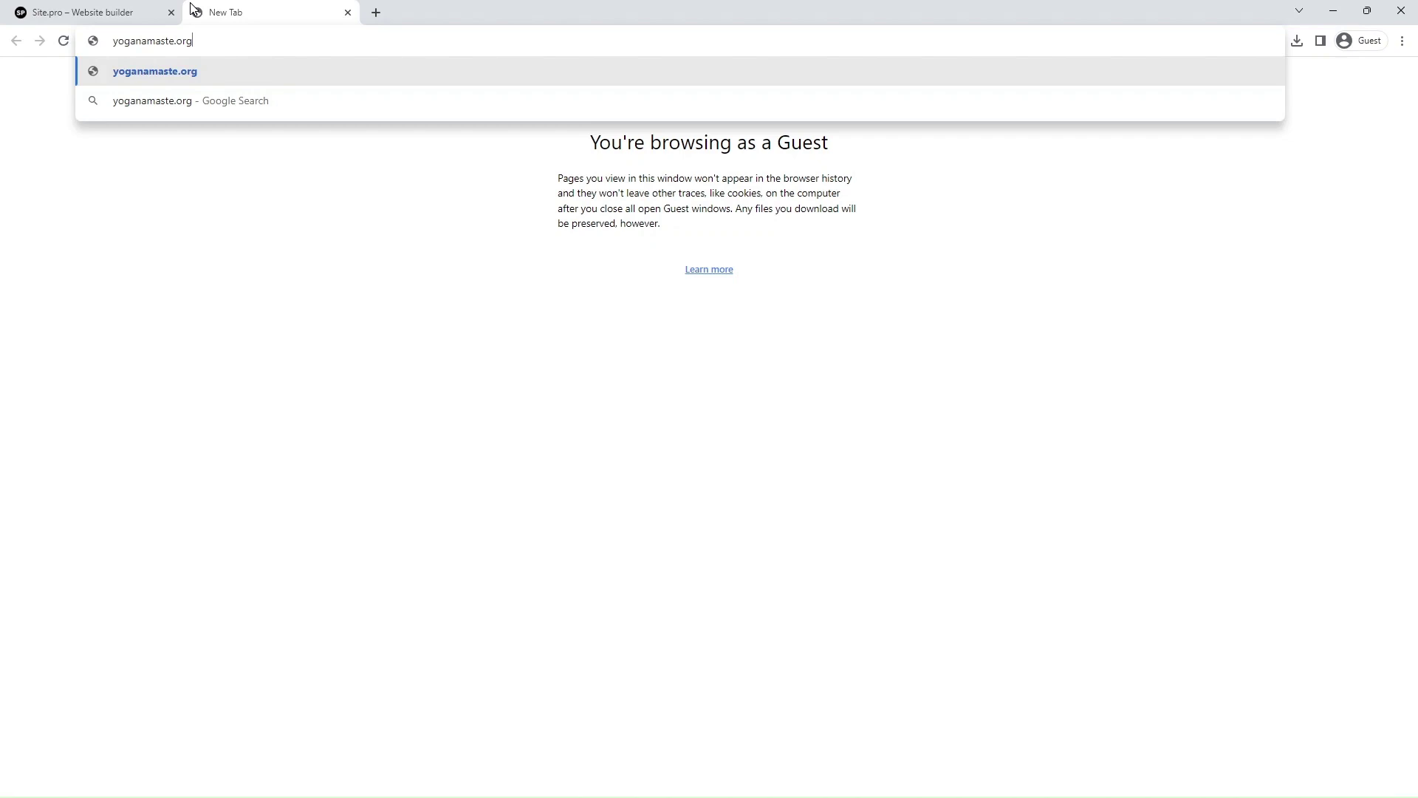
key("Return")
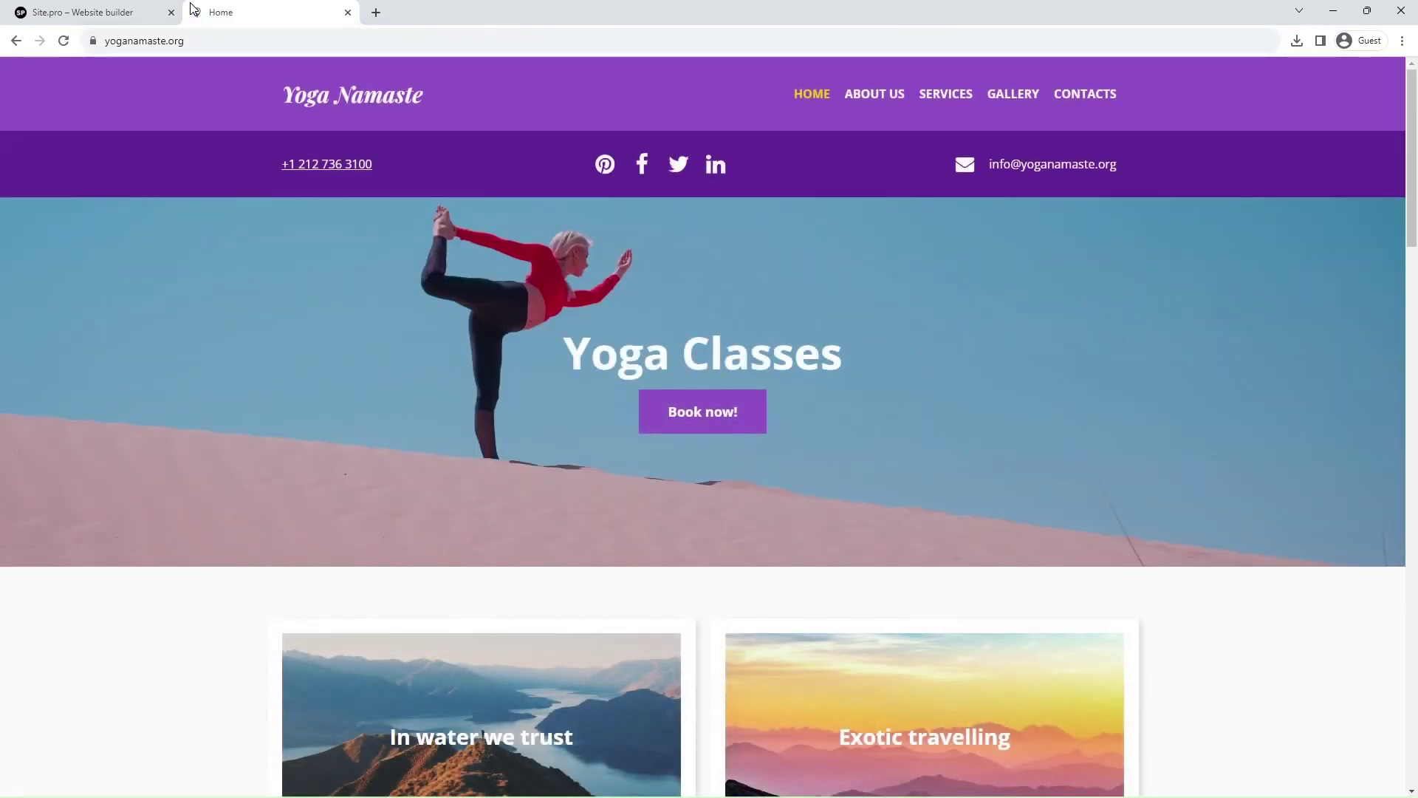